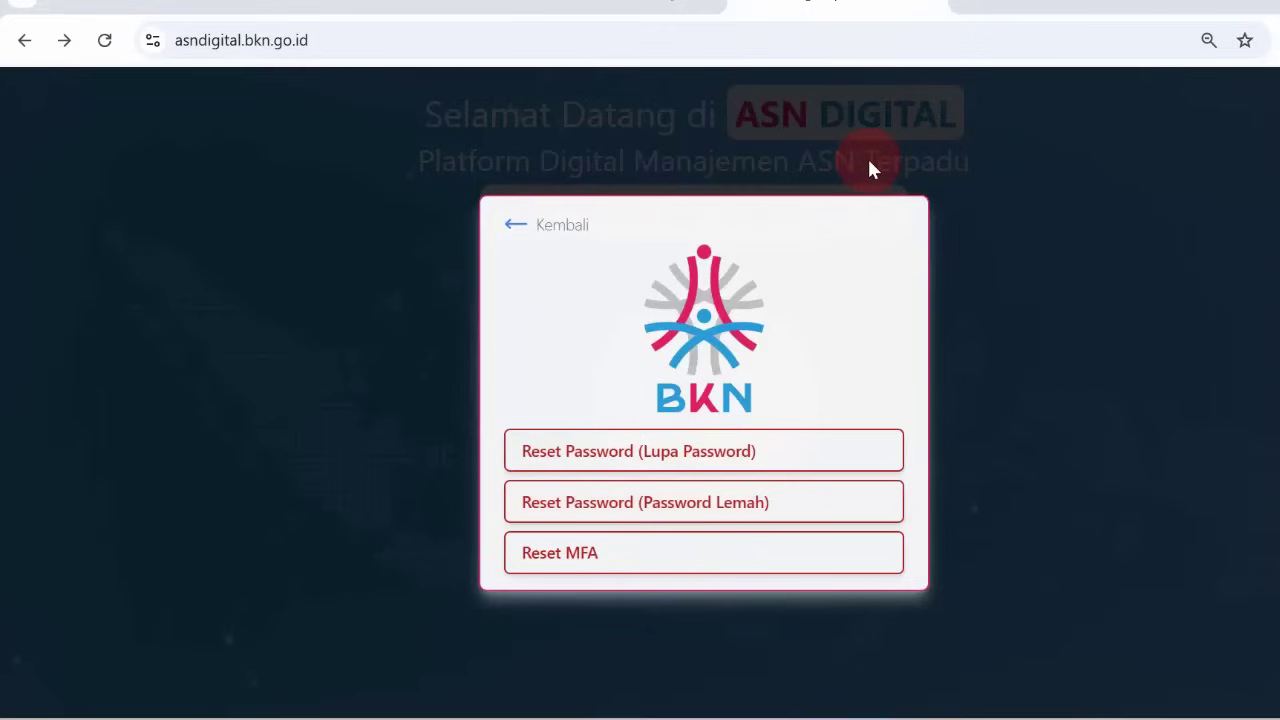
click(809, 4)
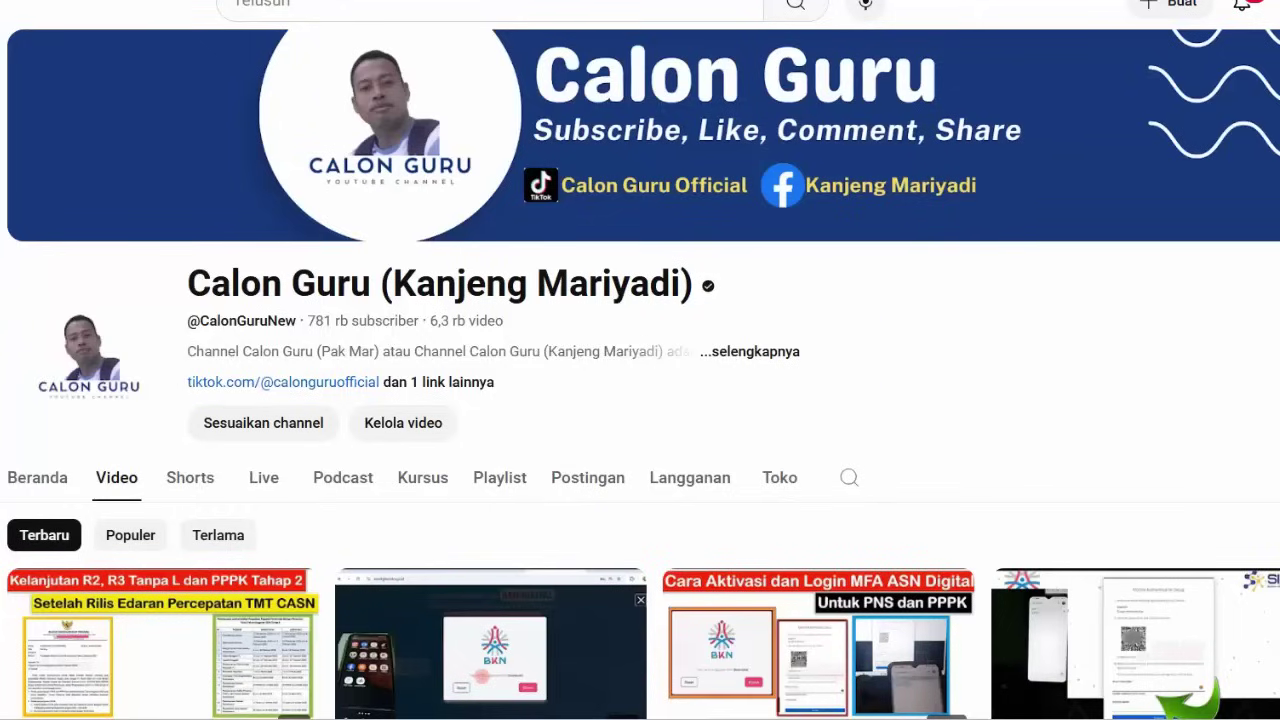
scroll(640, 400, down, 8)
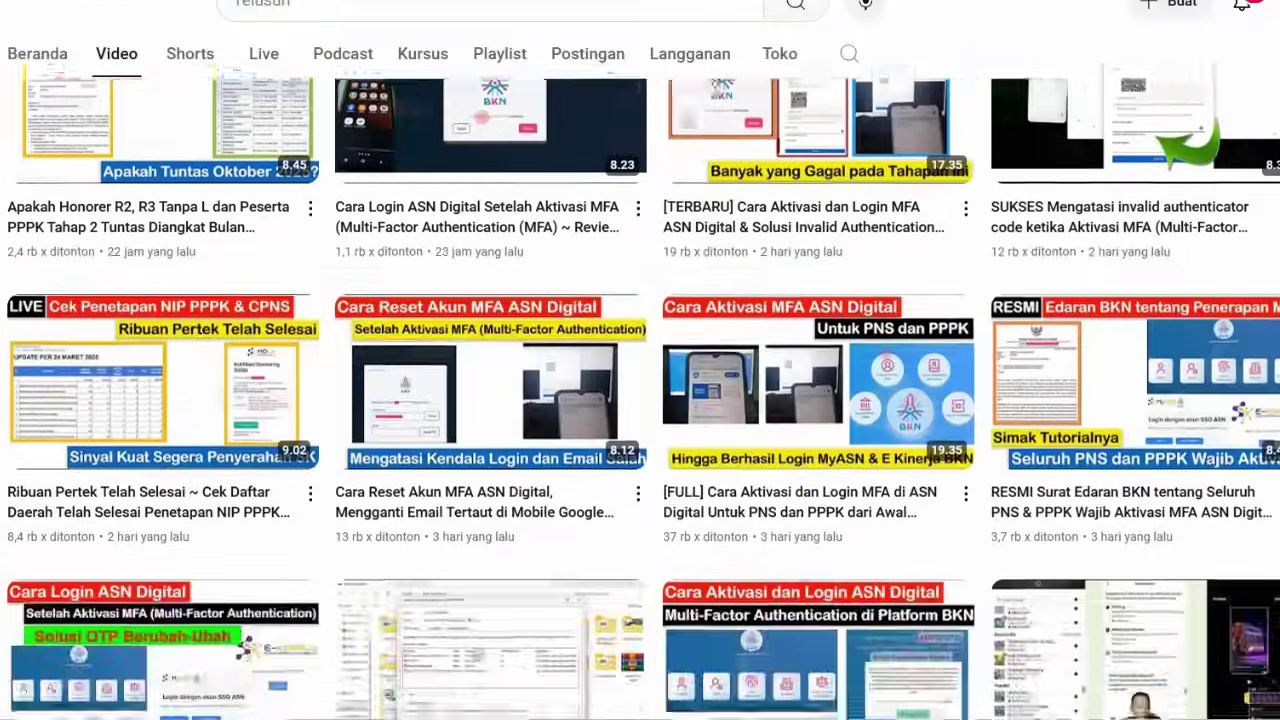
scroll(640, 400, up, 8)
Step: Open the ASN Digital portal at asndigital.bkn.go.id in a new browser tab
key(ctrl+t)
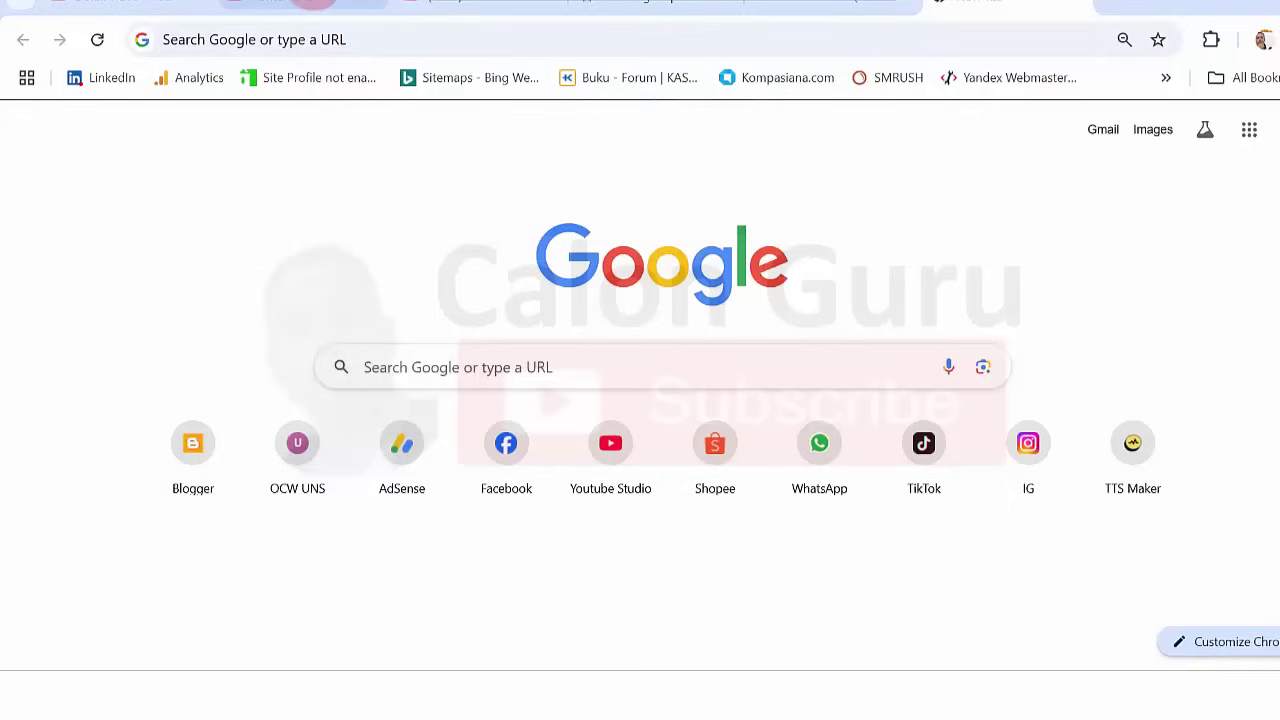
click(311, 40)
text(asndigital.bkn.go.ids)
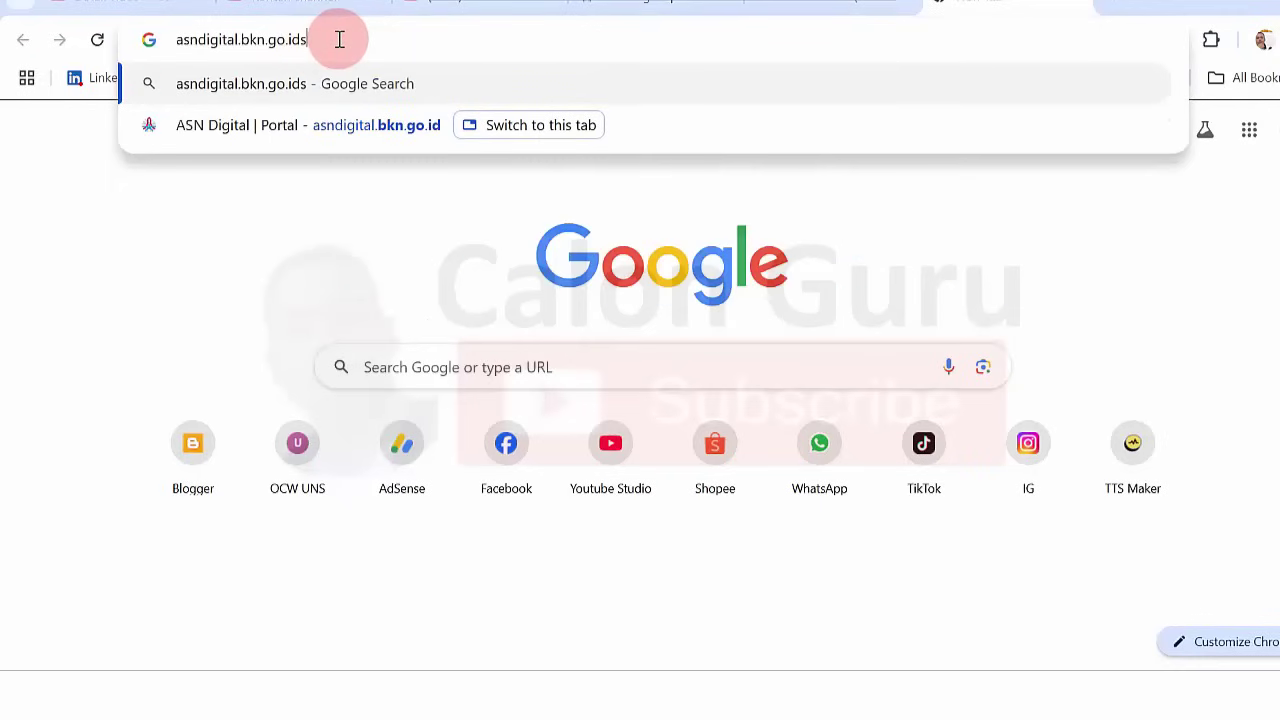
key(BackSpace)
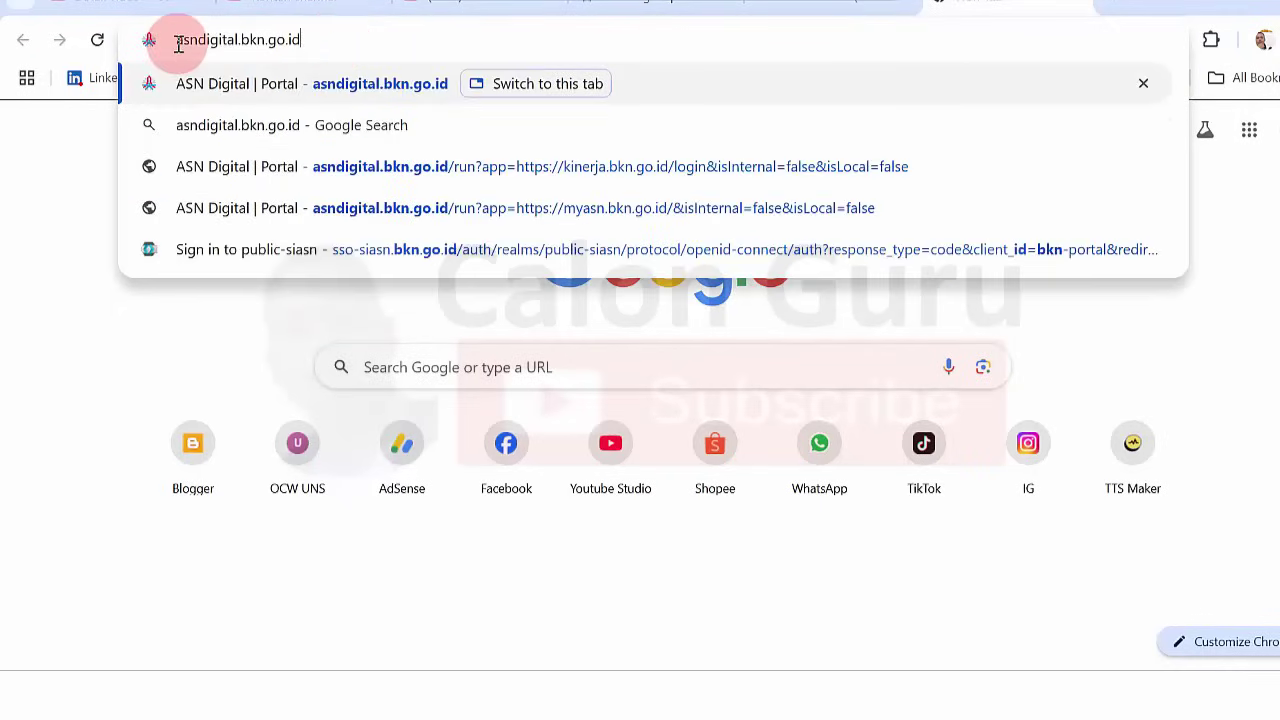
drag(177, 40, 311, 38)
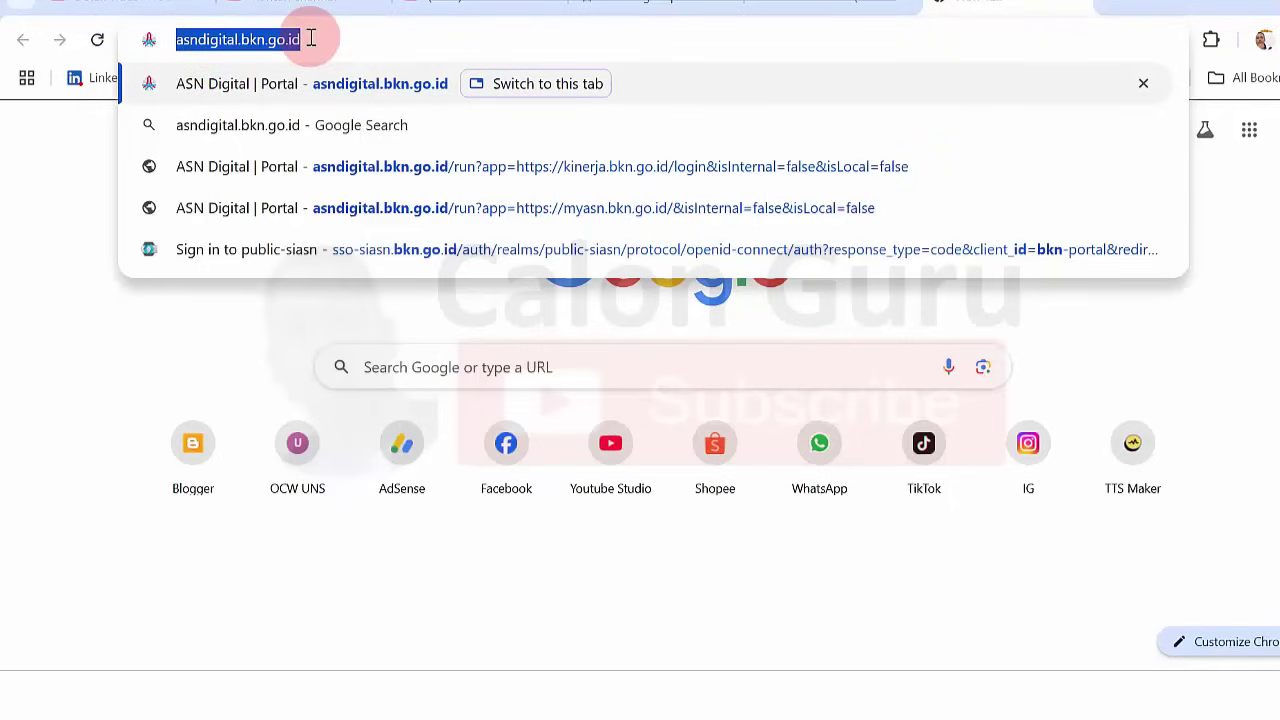
click(311, 38)
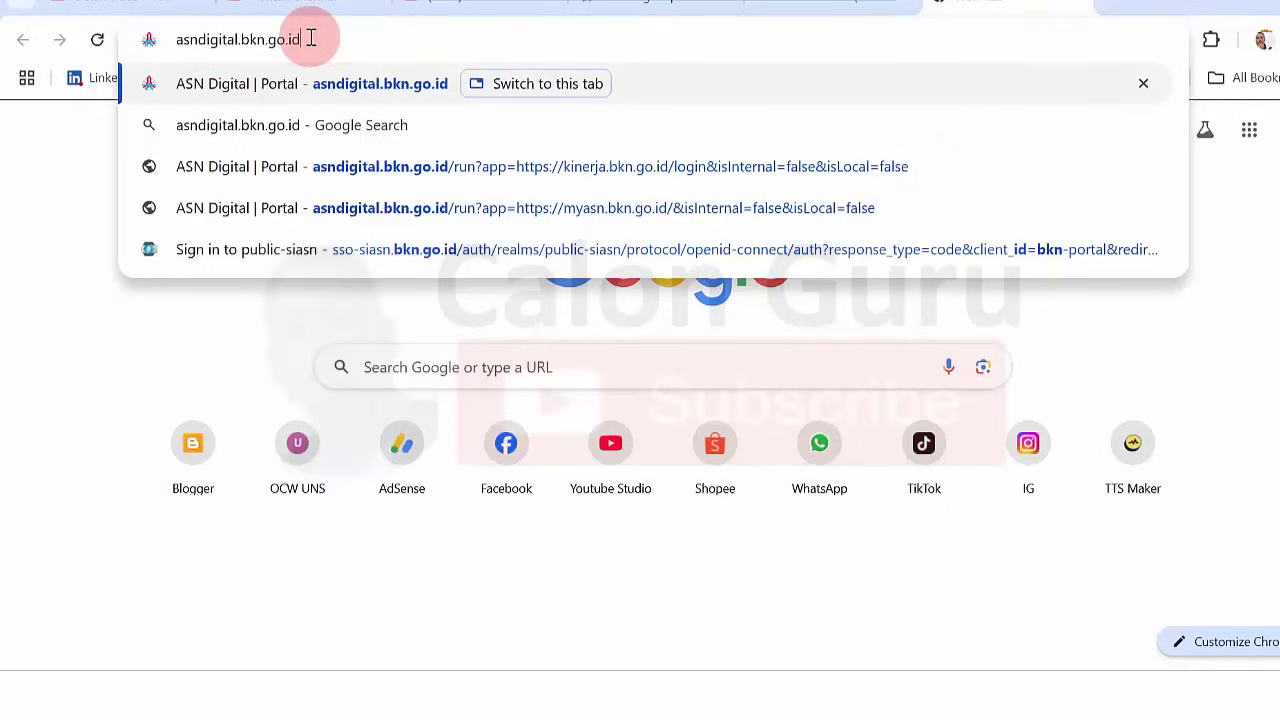
key(Return)
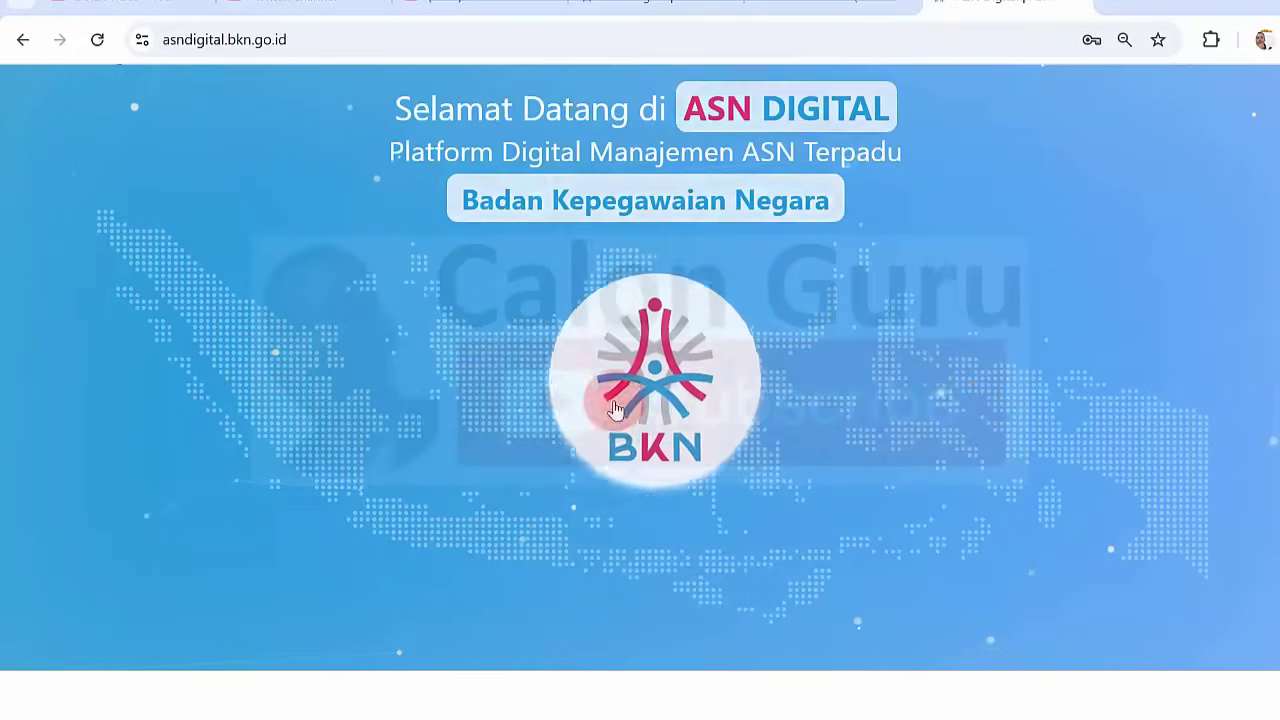
Step: Open the portal's login dialog and choose Reset Password (Lupa Password) from its reset options
click(659, 172)
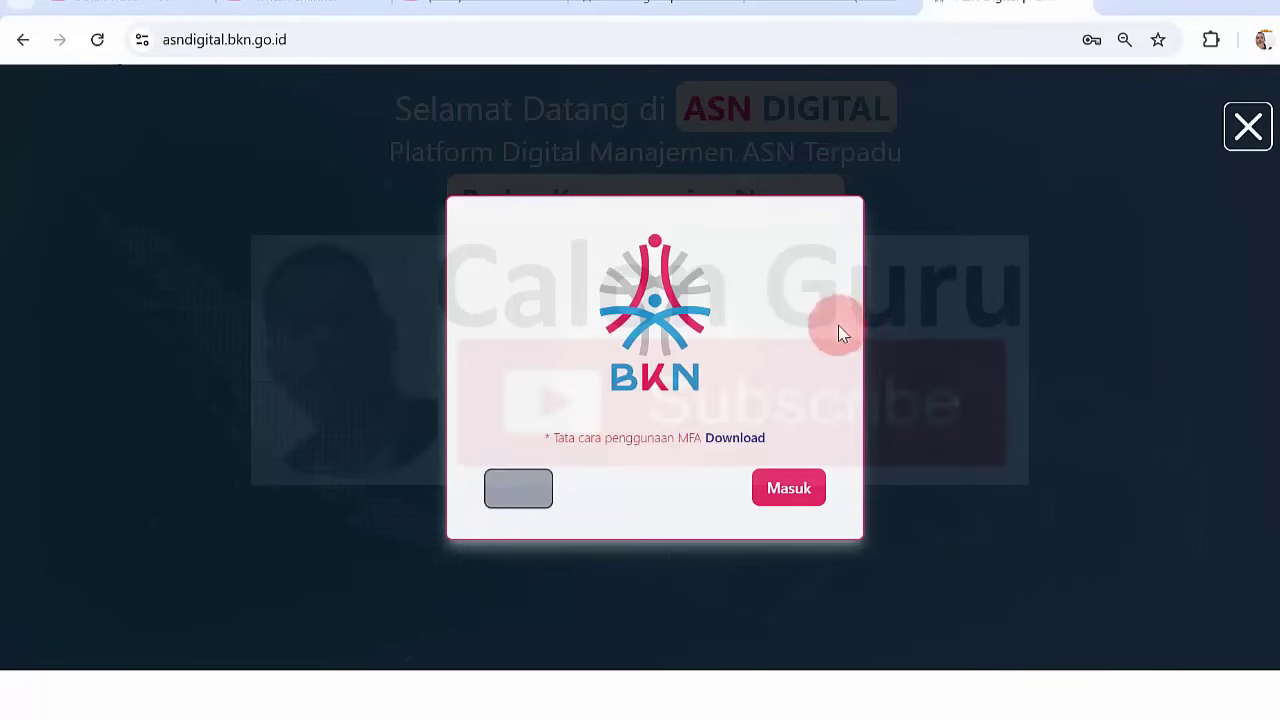
click(507, 496)
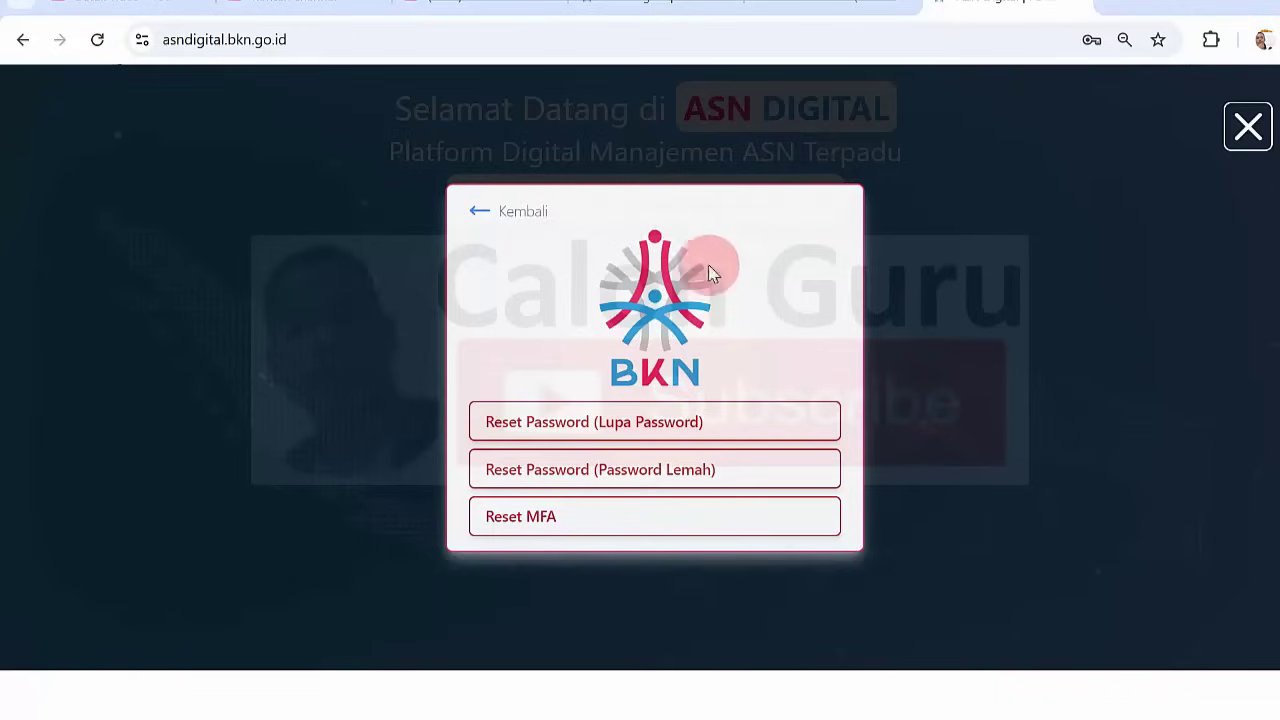
click(658, 424)
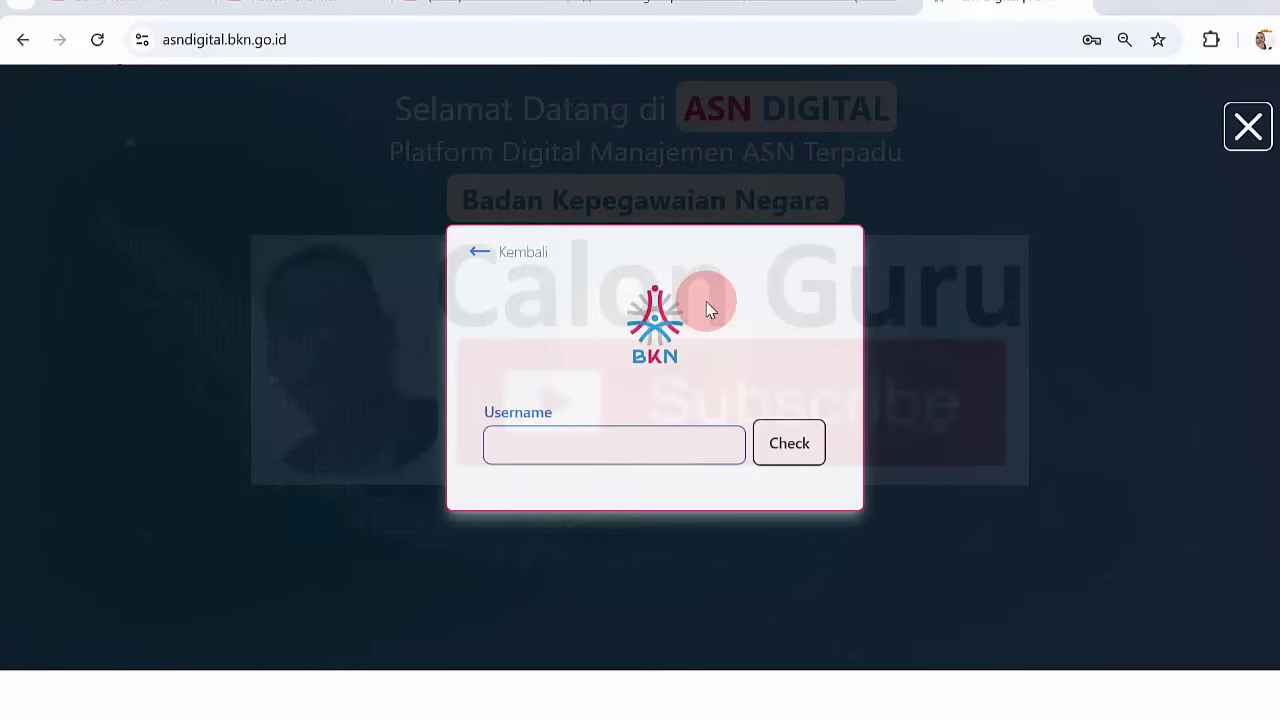
Step: Enter the account username in the password reset form and run the username check
click(545, 446)
key(ctrl+v)
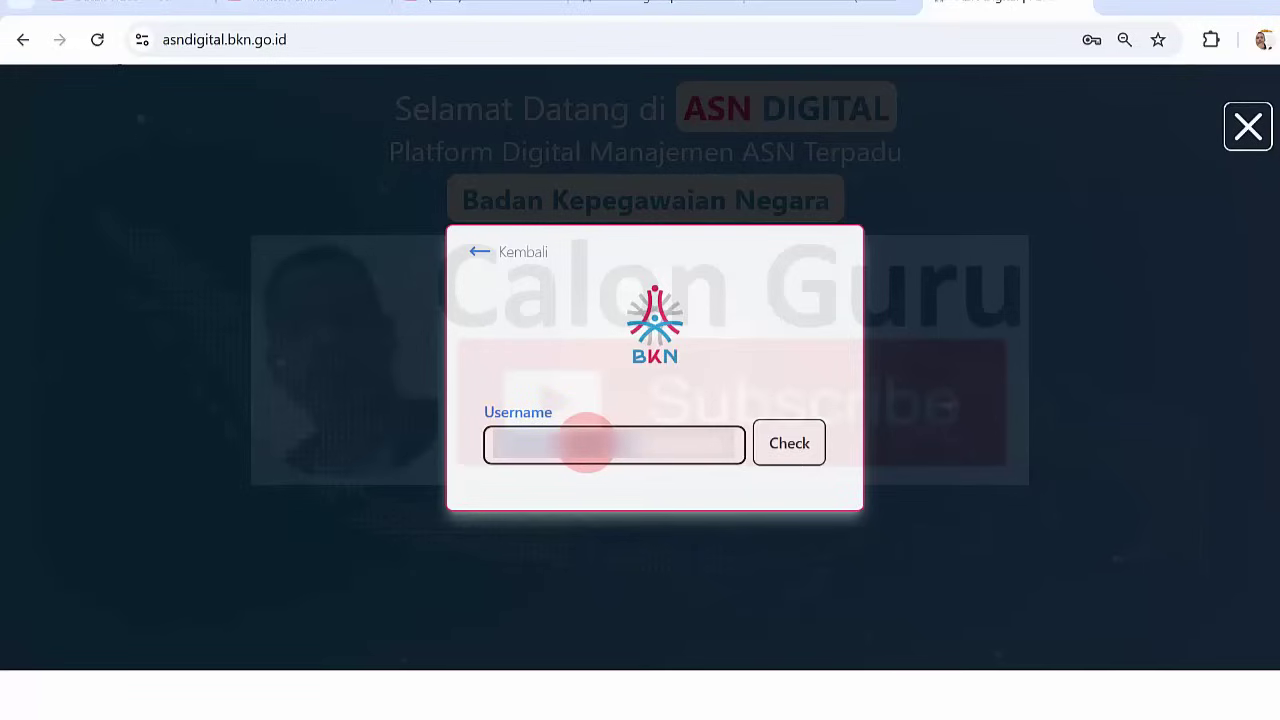
click(808, 394)
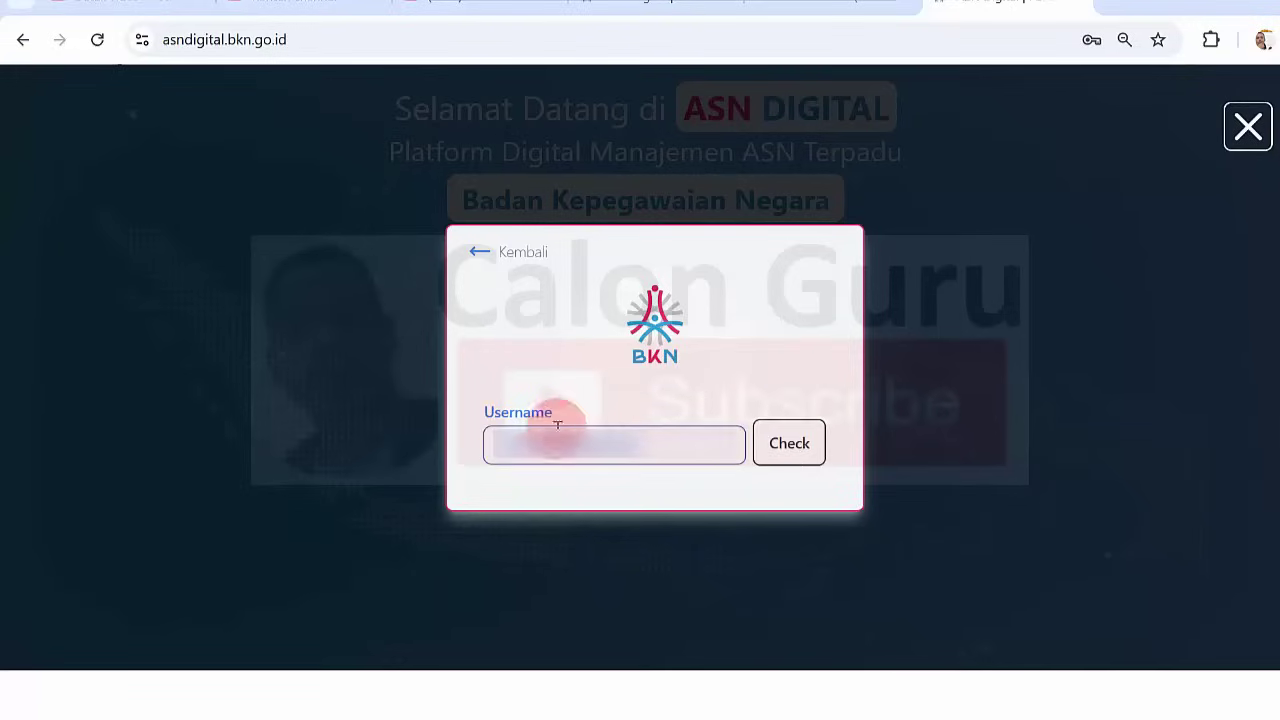
click(506, 443)
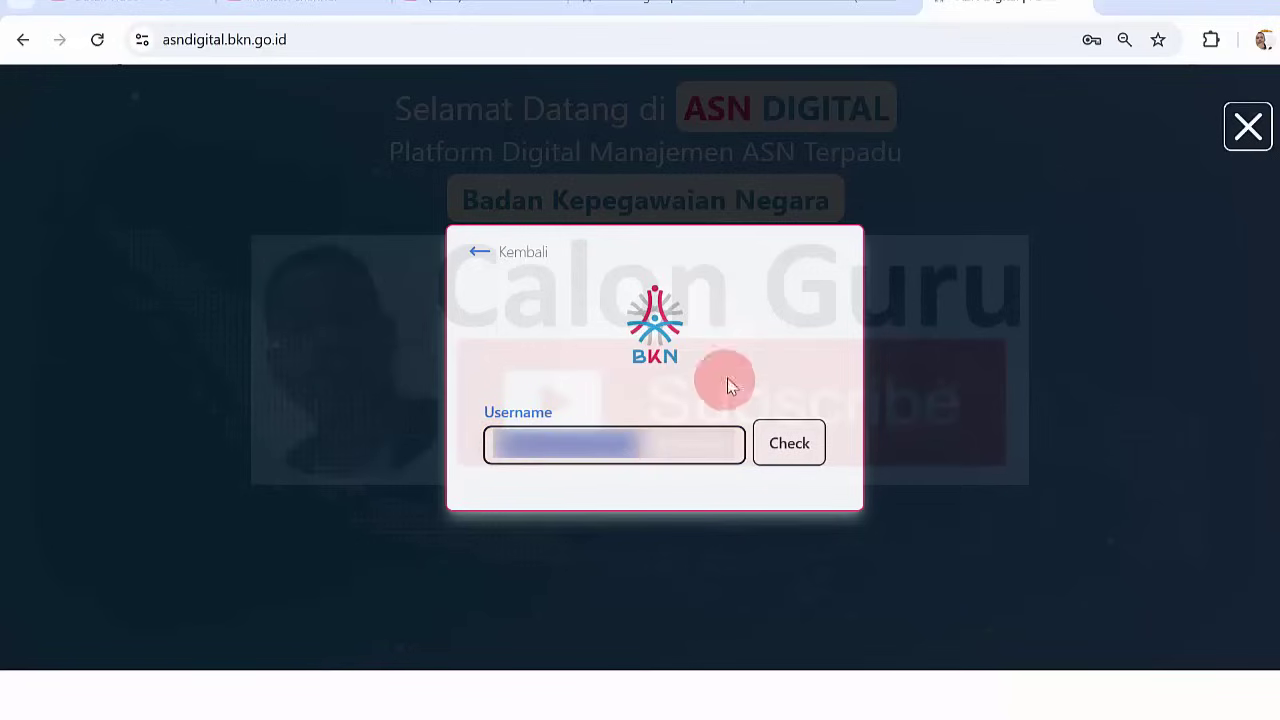
click(686, 366)
click(491, 443)
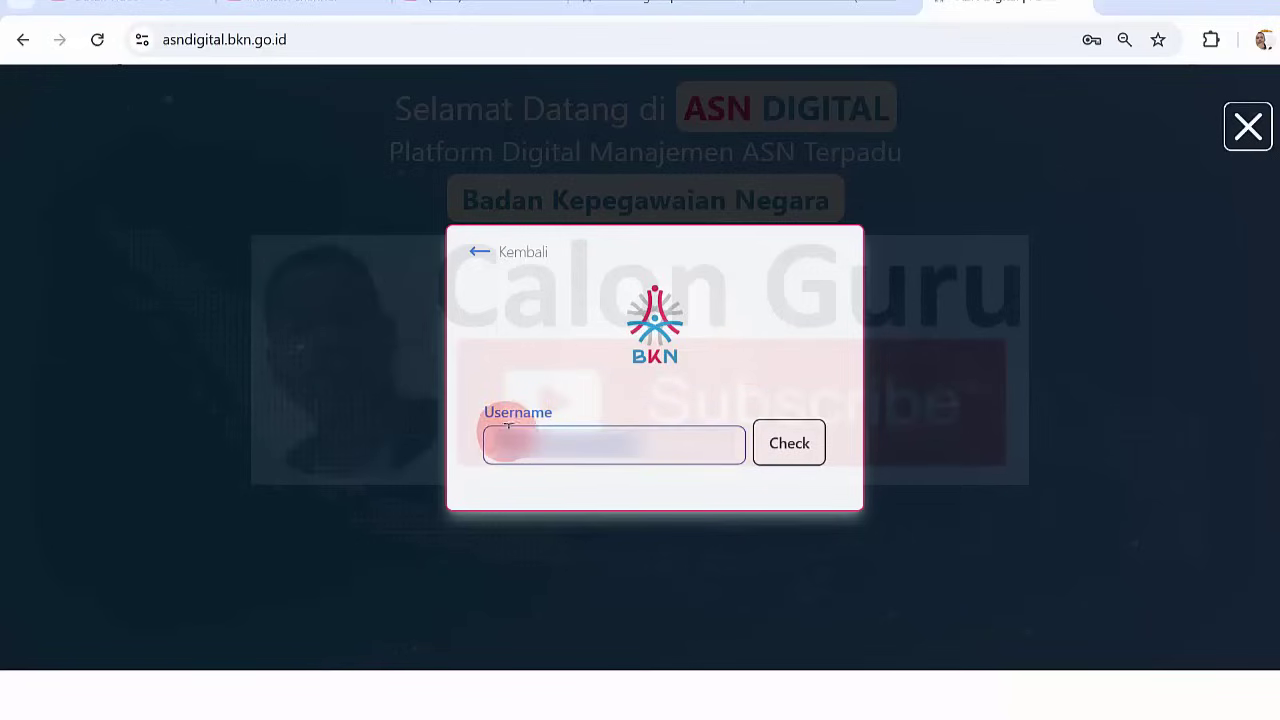
click(766, 380)
click(818, 428)
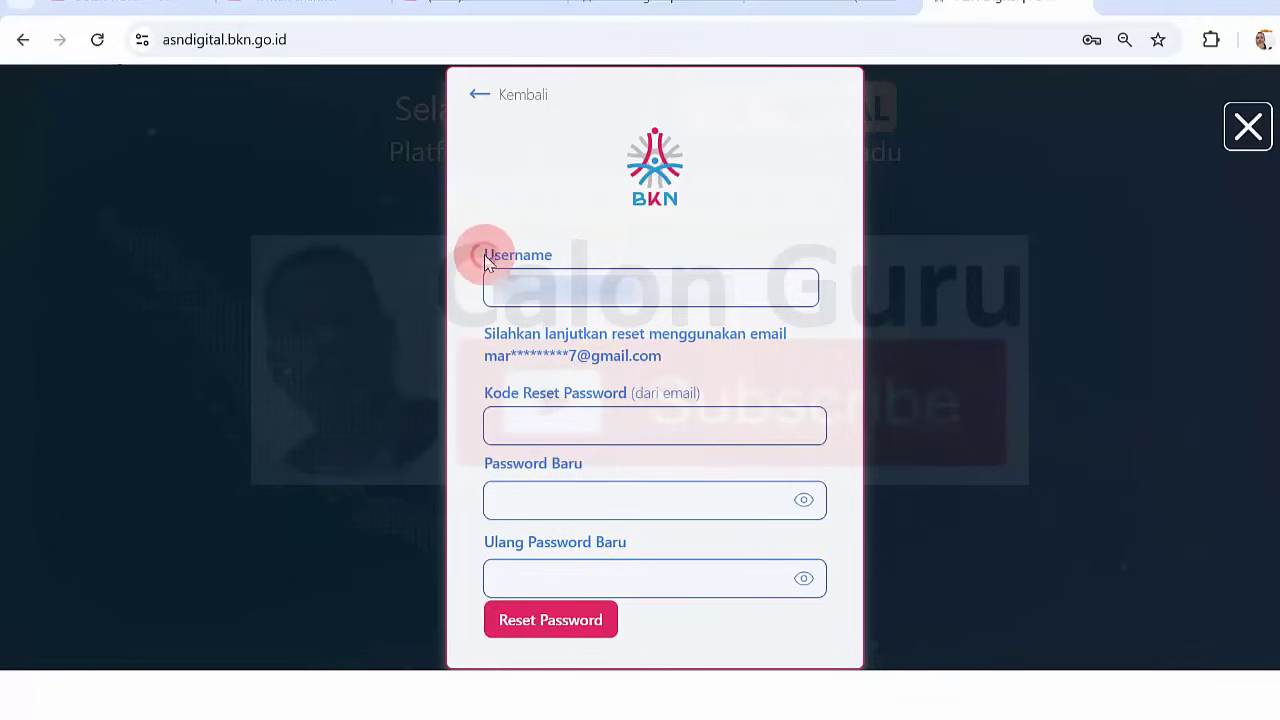
Step: Examine the username and the notice naming the masked email address used for the password reset
drag(487, 258, 534, 254)
click(530, 270)
click(530, 285)
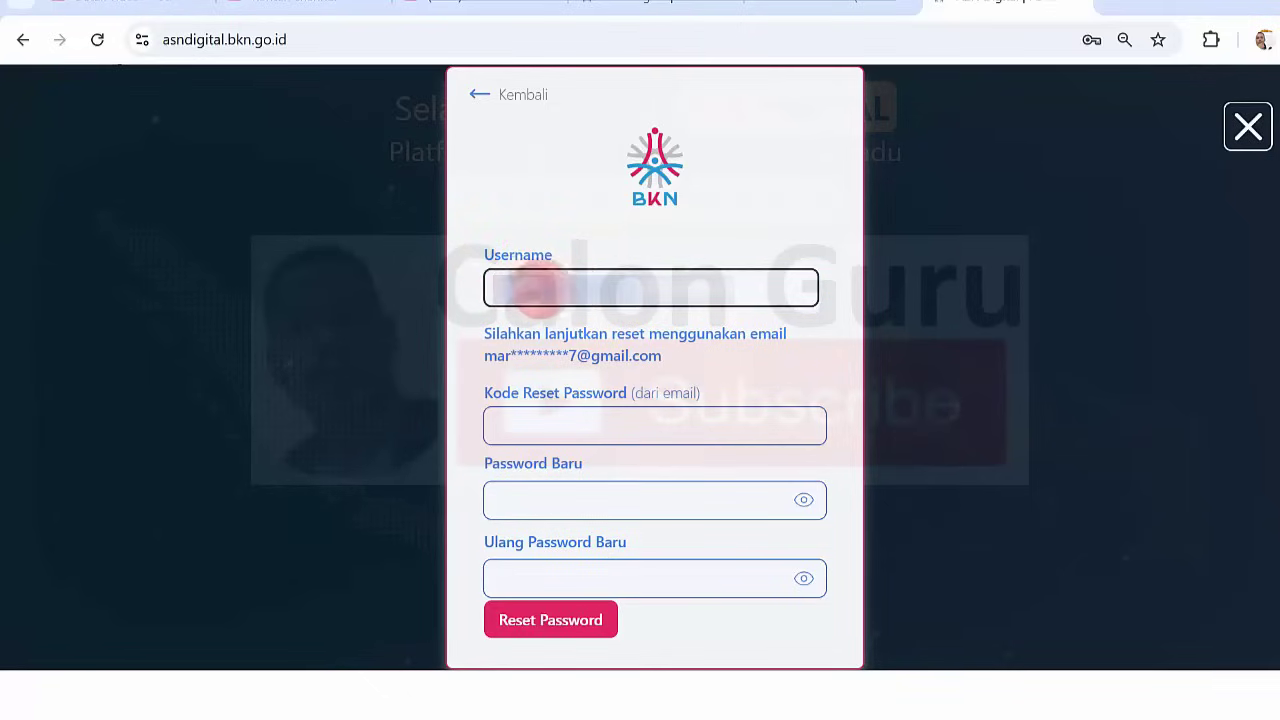
key(ctrl+v)
click(637, 287)
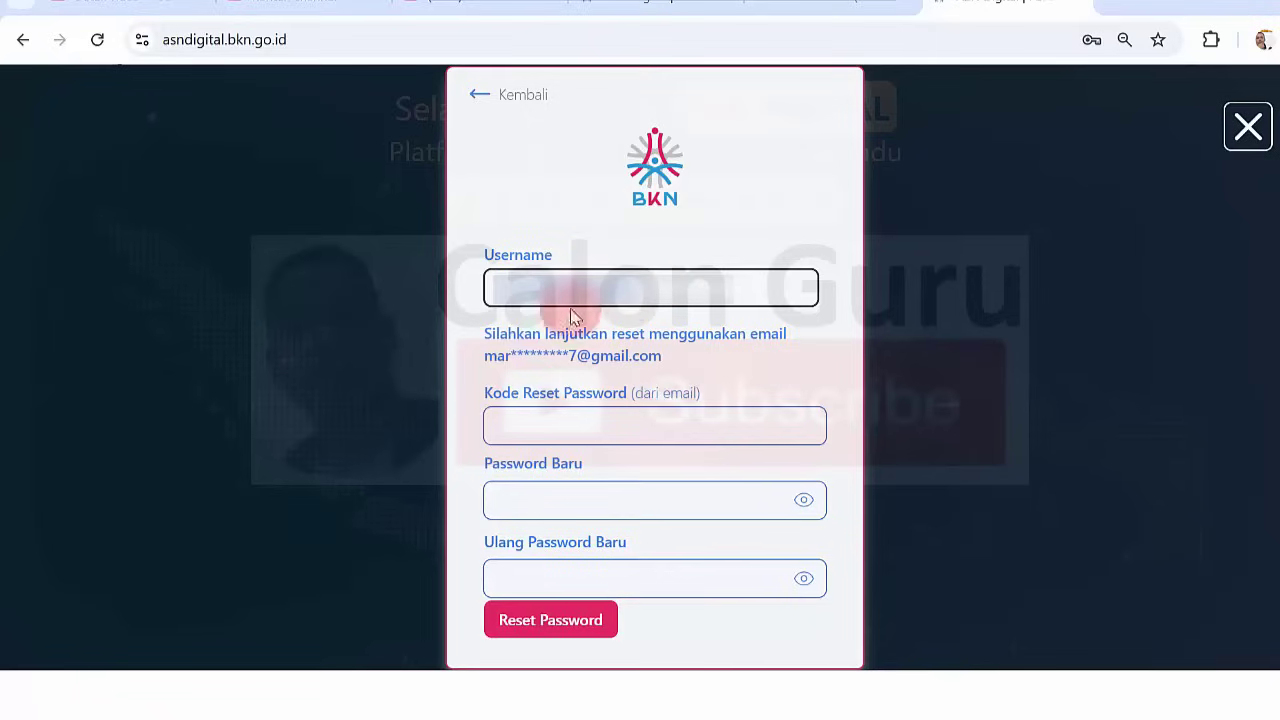
drag(484, 340, 737, 334)
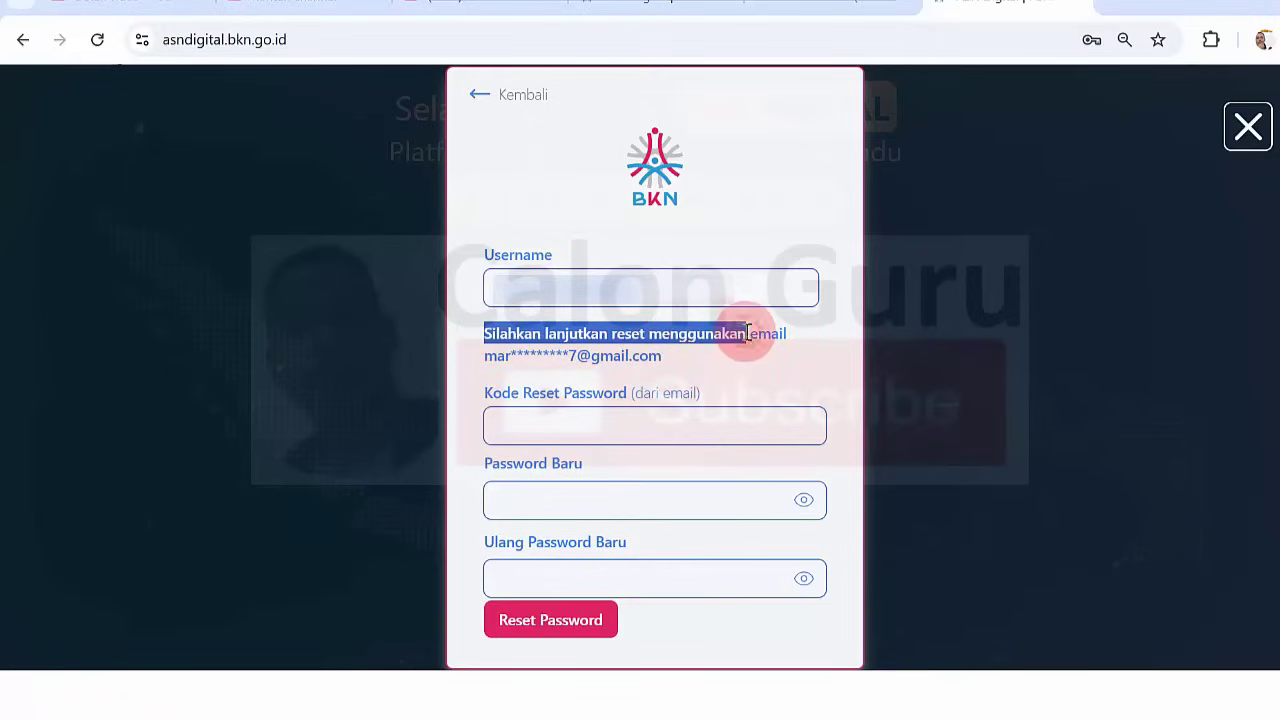
click(737, 334)
drag(484, 356, 663, 357)
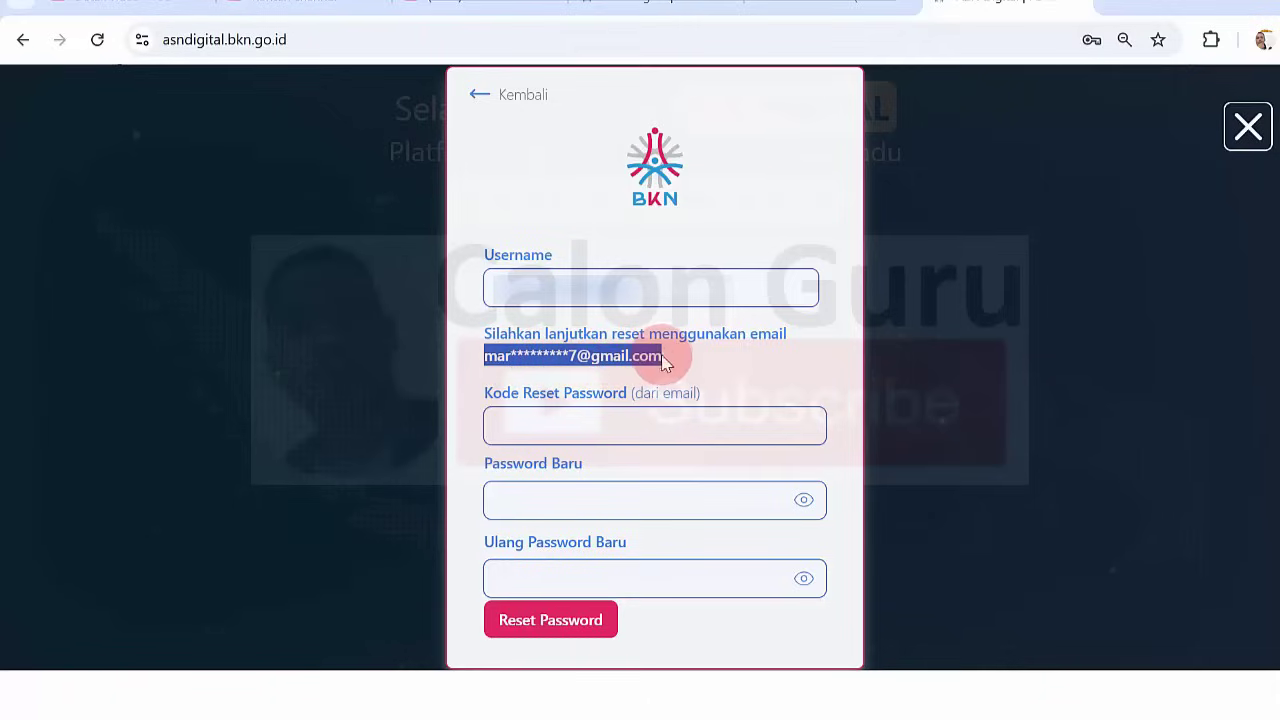
click(663, 357)
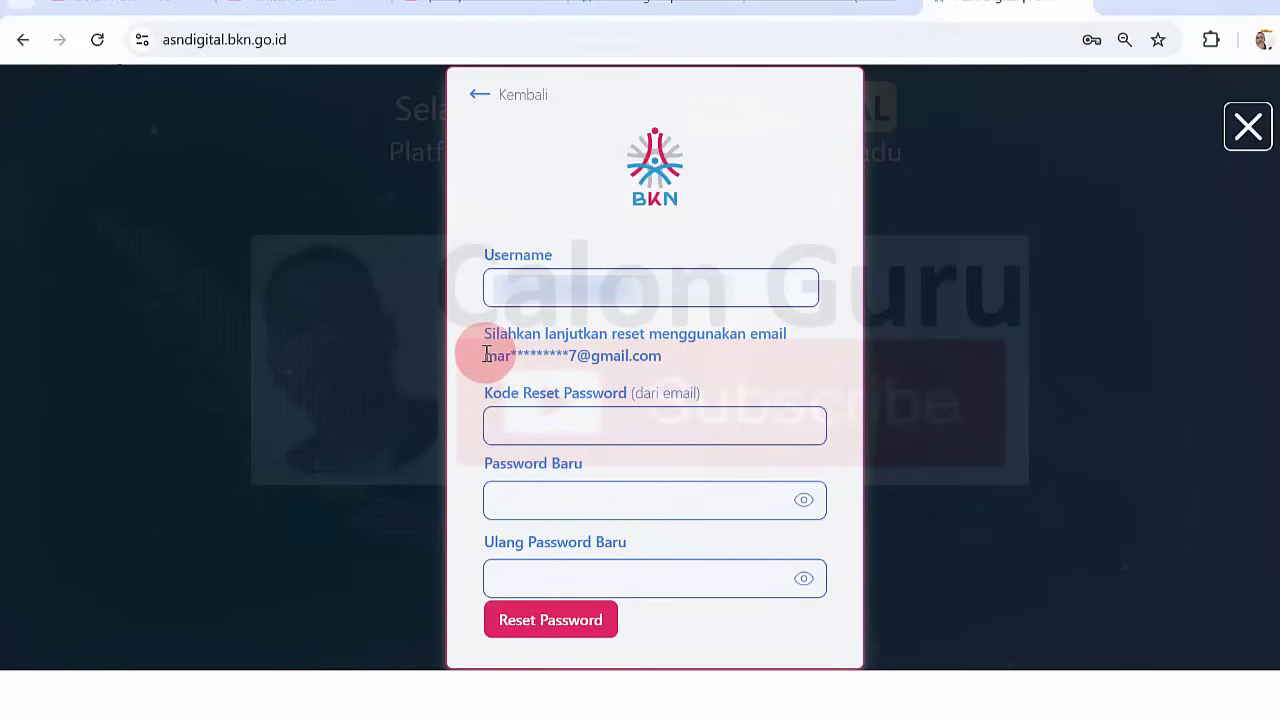
drag(484, 355, 671, 357)
click(676, 358)
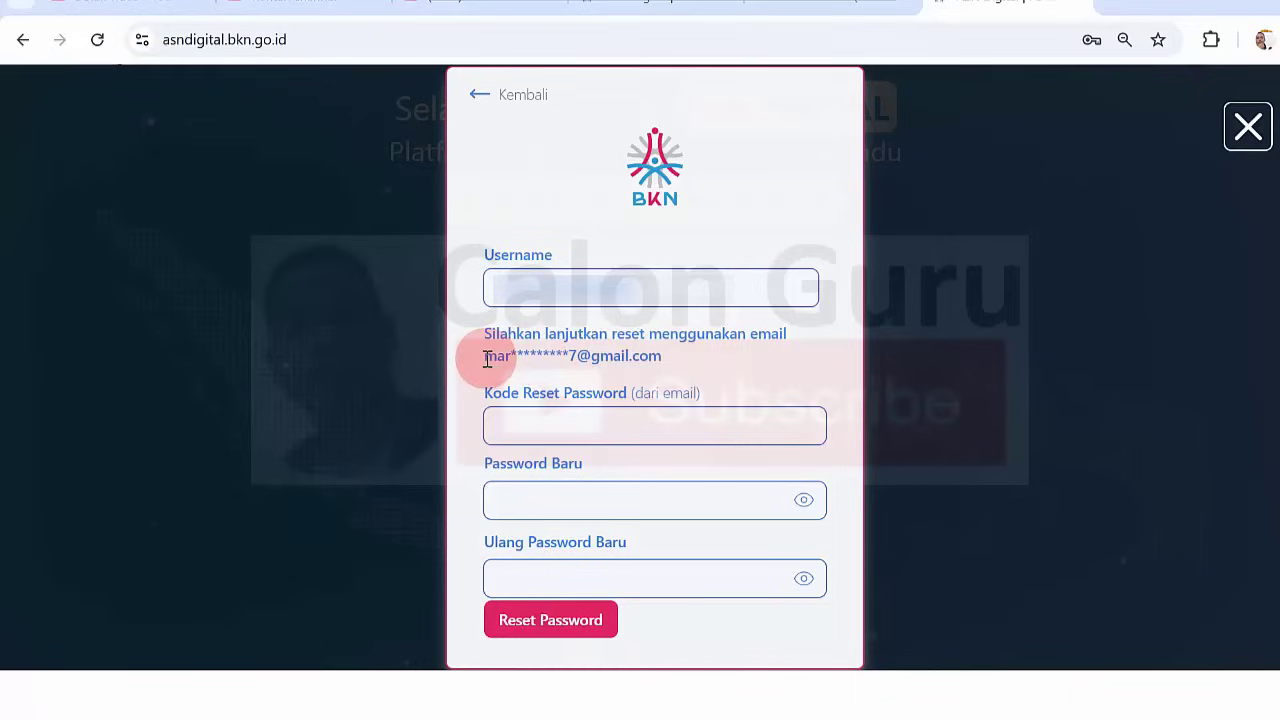
drag(485, 357, 634, 350)
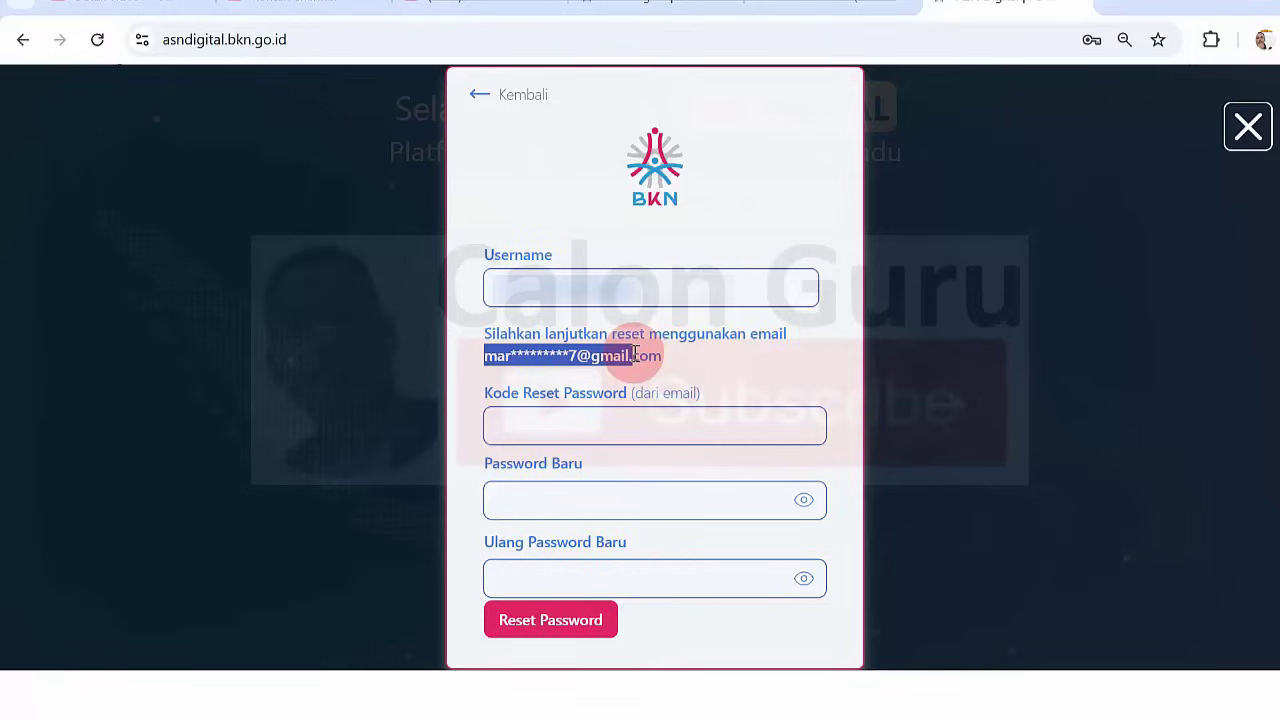
click(489, 355)
drag(489, 355, 657, 354)
click(657, 350)
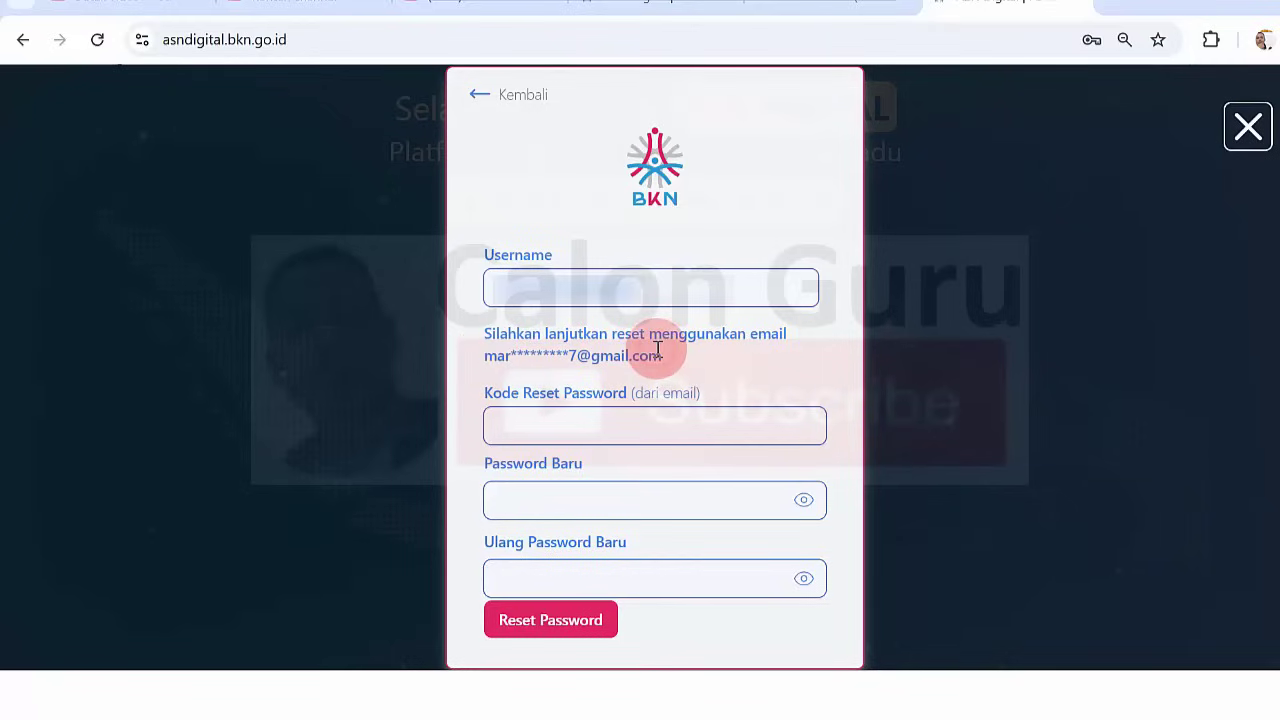
drag(486, 356, 634, 346)
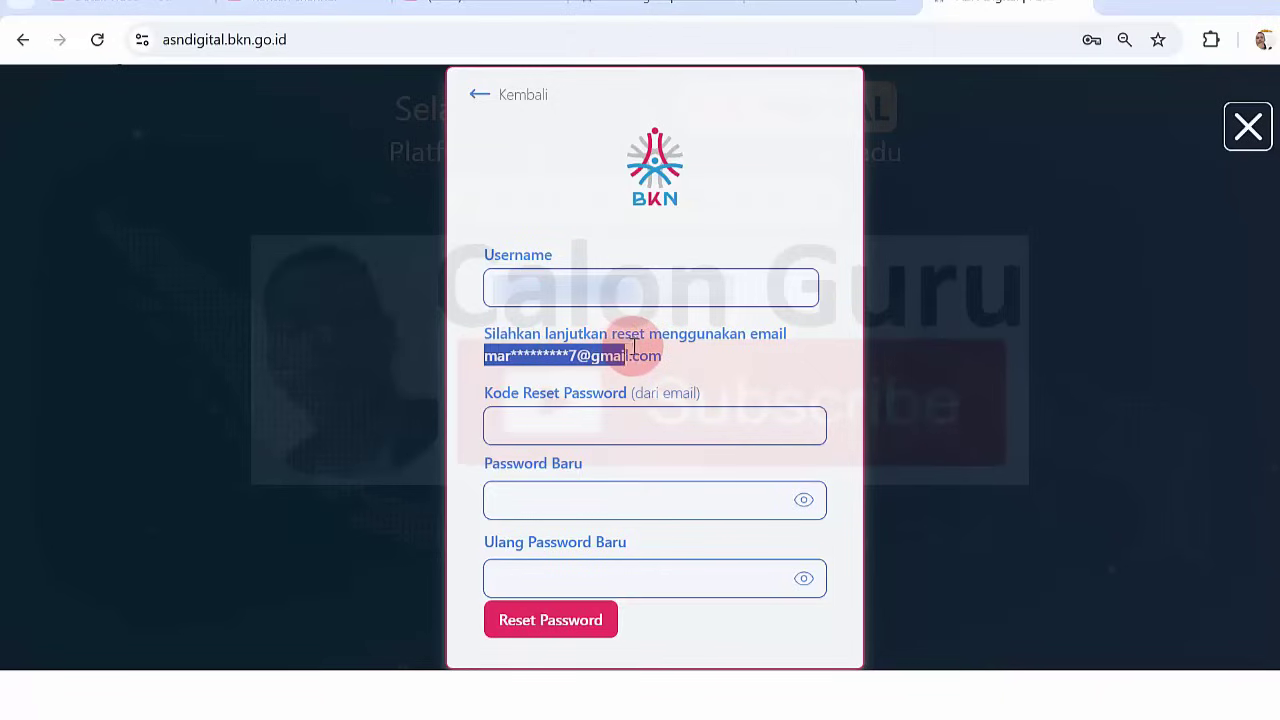
click(586, 343)
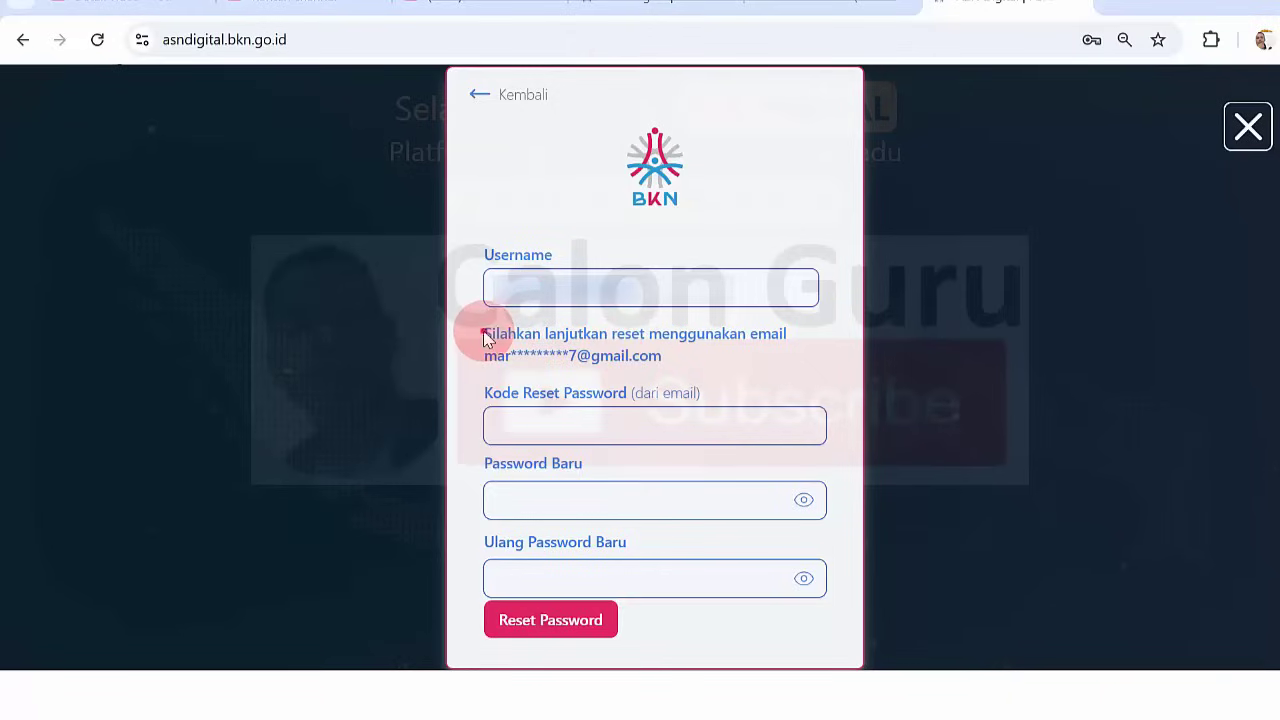
drag(486, 326, 728, 334)
click(551, 337)
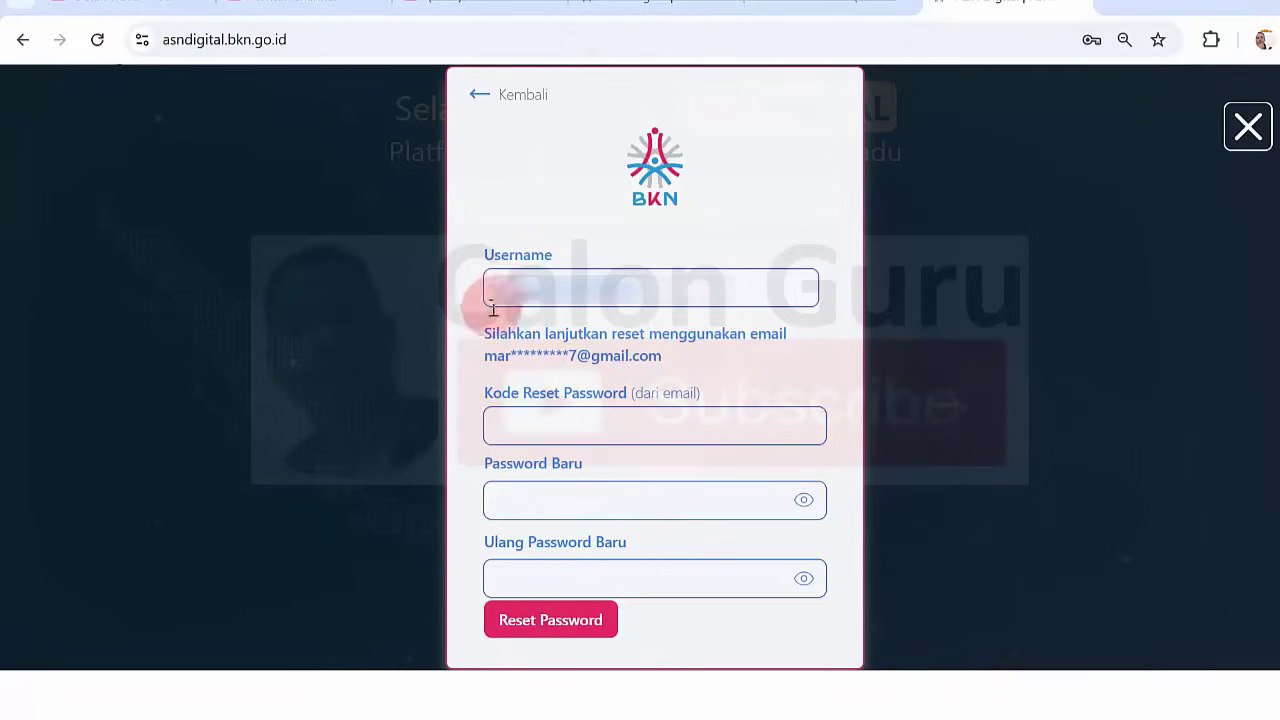
drag(486, 343, 538, 350)
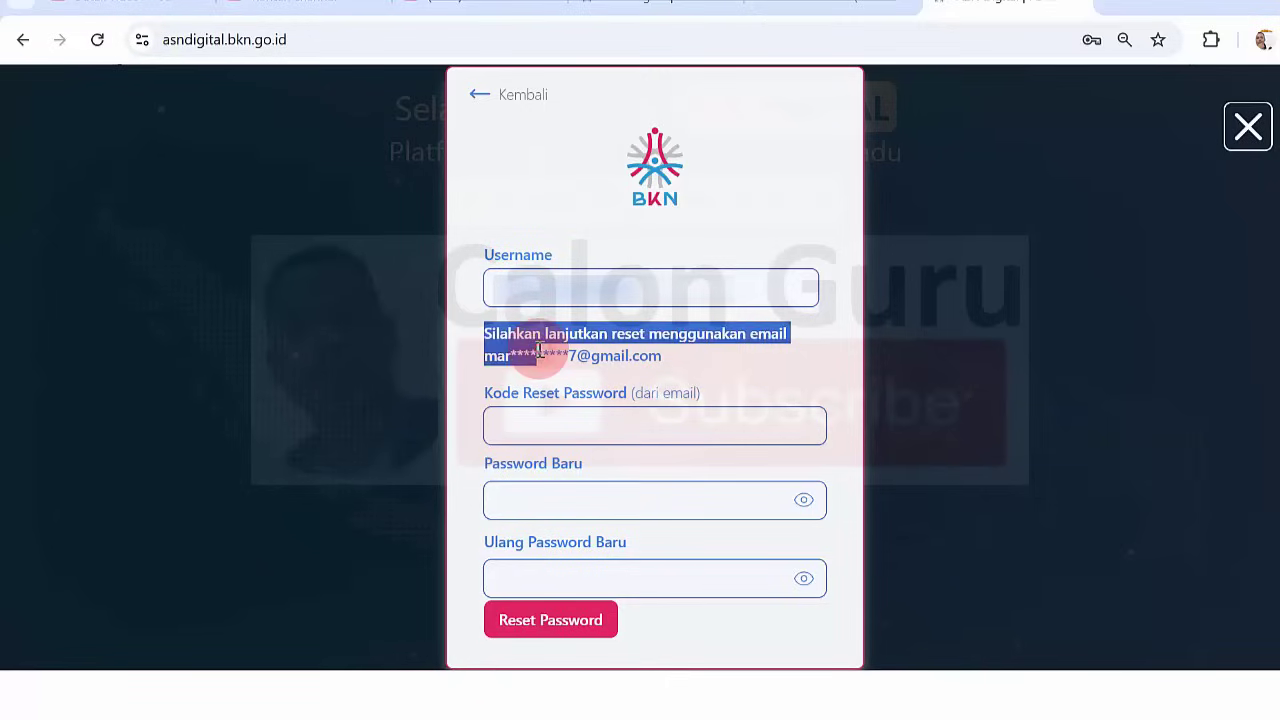
click(538, 350)
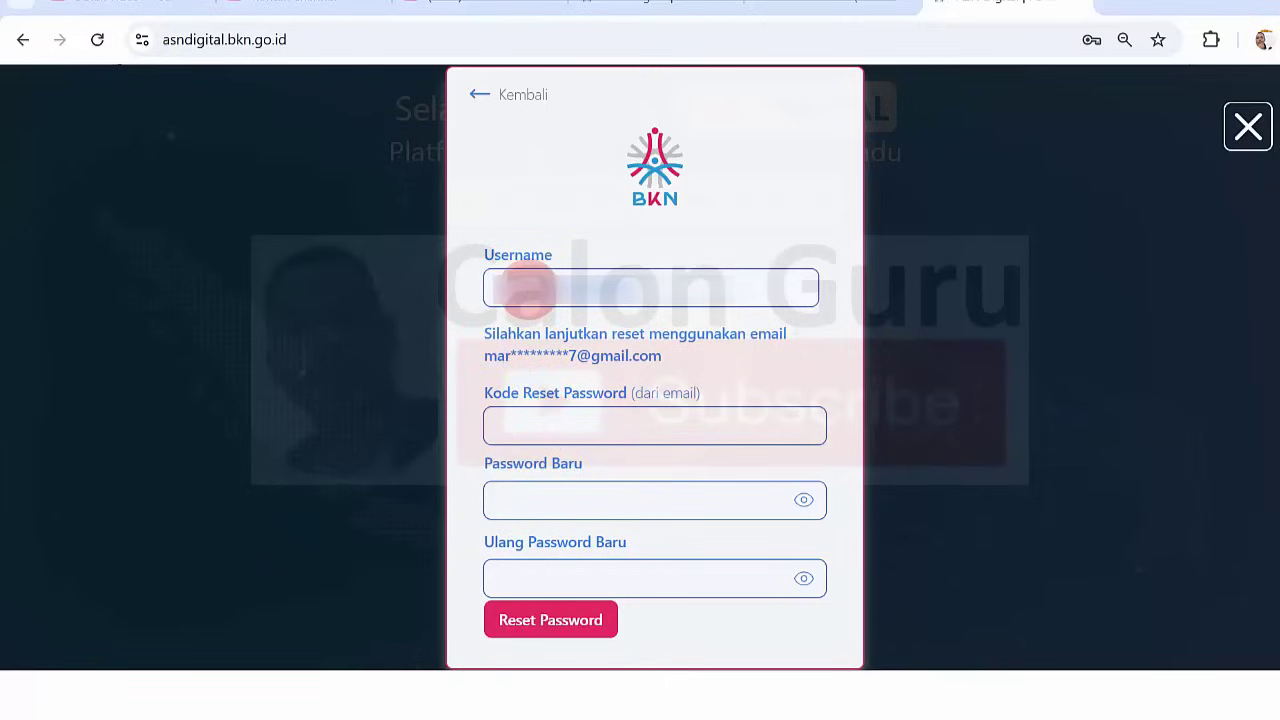
Step: Open Gmail in a new browser tab and open the Permintaan Reset Password email from noreply
click(1115, 5)
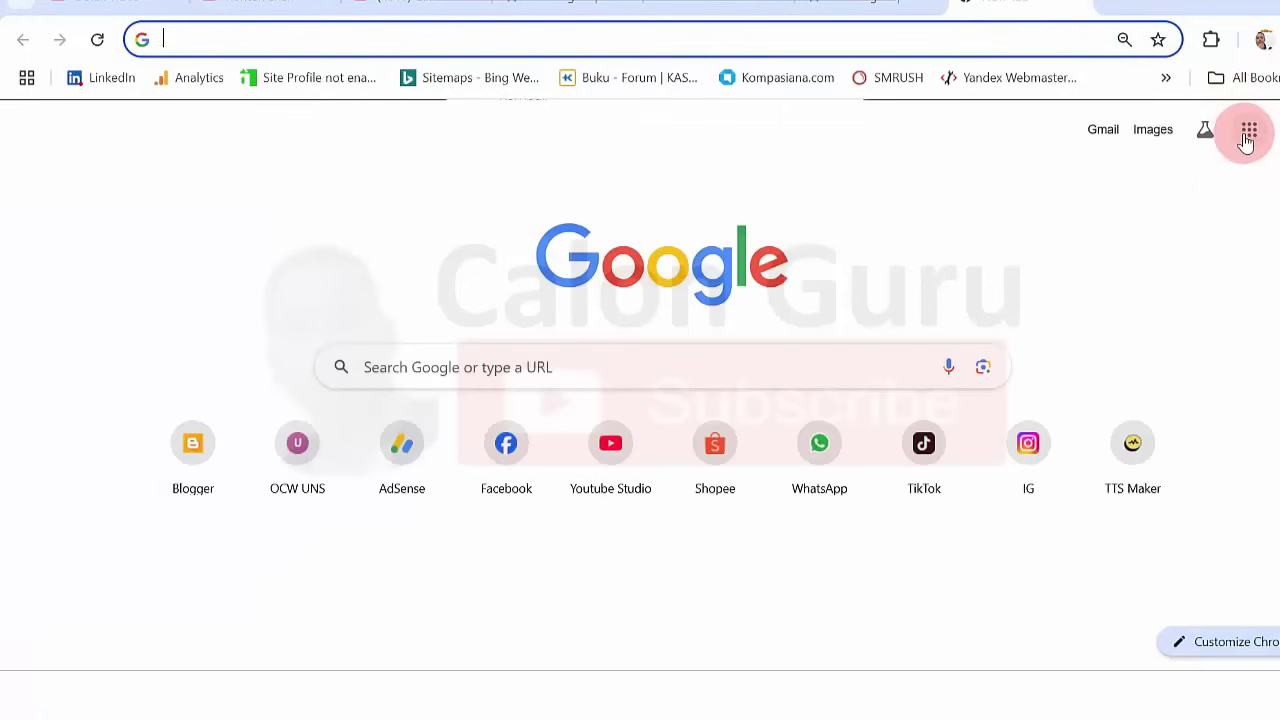
click(1247, 136)
click(1058, 335)
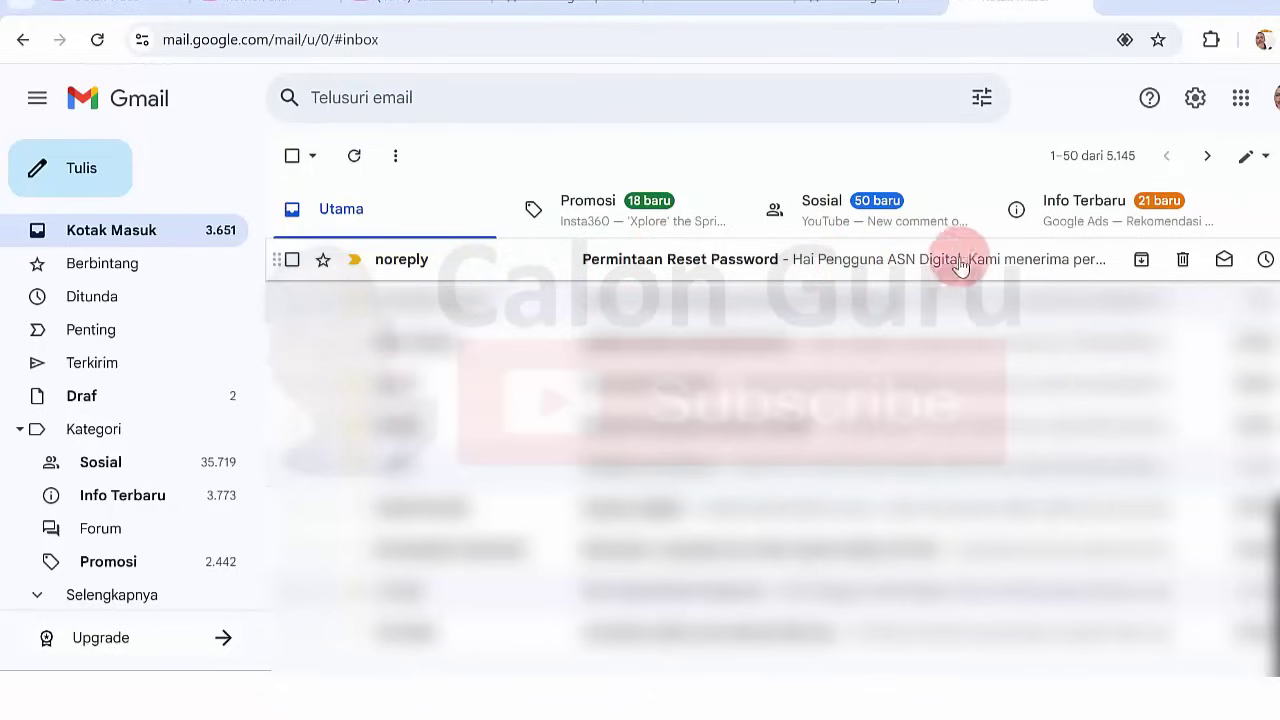
click(846, 265)
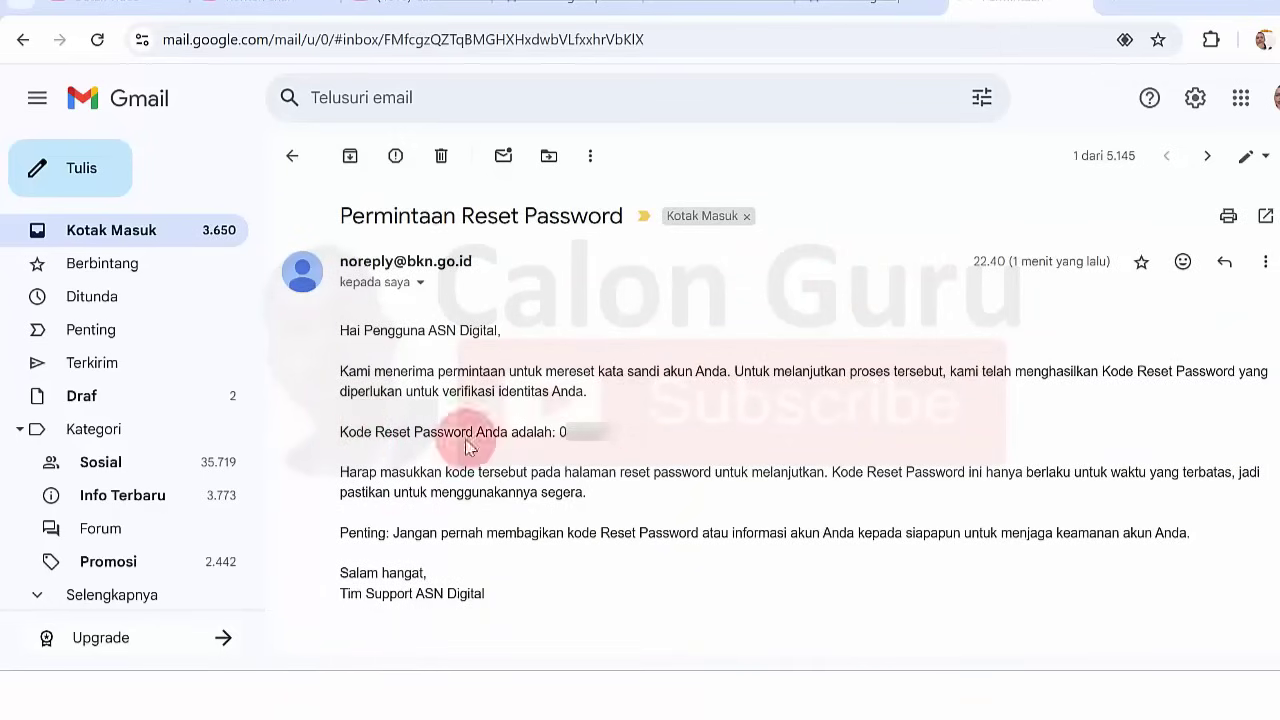
Step: Copy the password reset code from the email and return to the ASN Digital reset form
drag(634, 434, 559, 432)
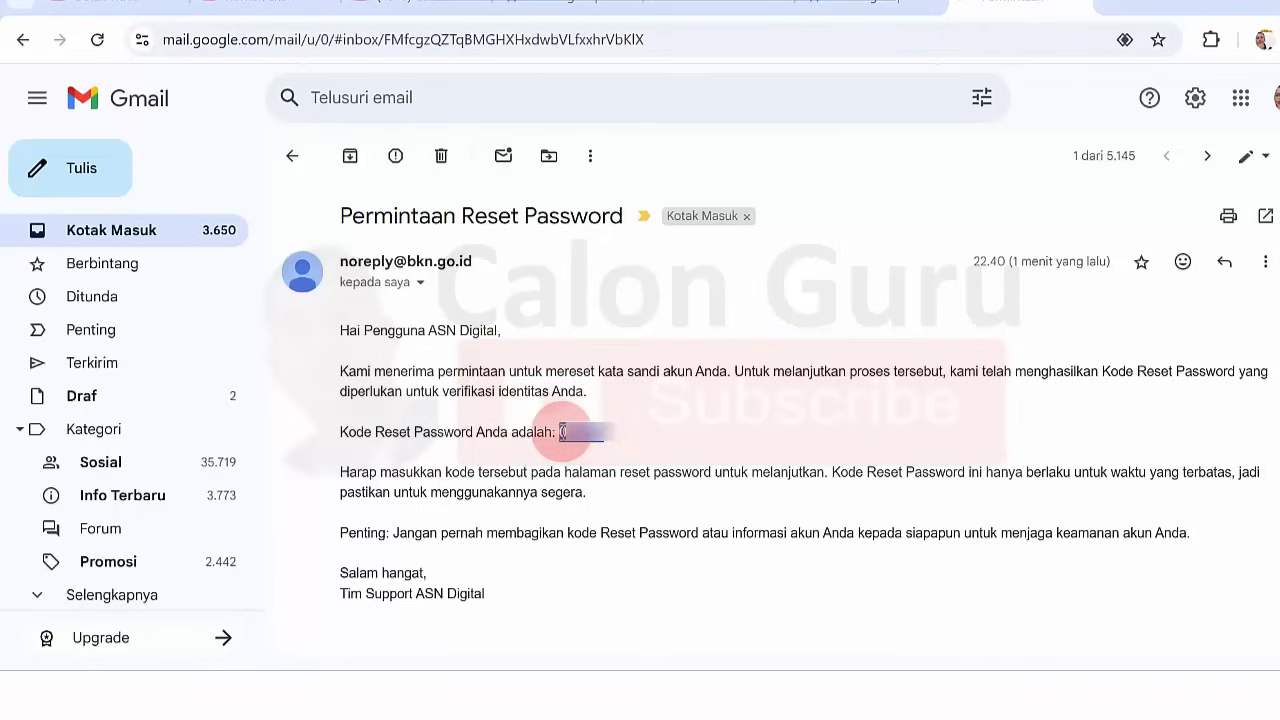
right_click(561, 432)
click(680, 214)
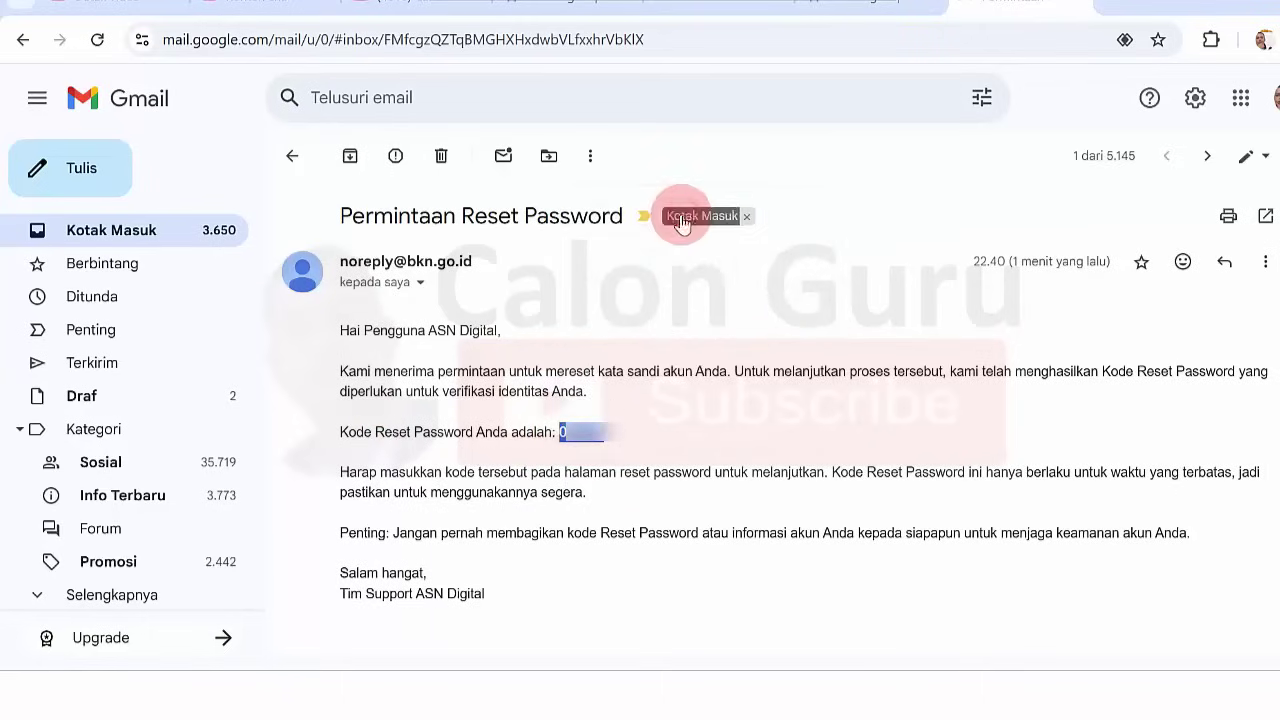
click(872, 8)
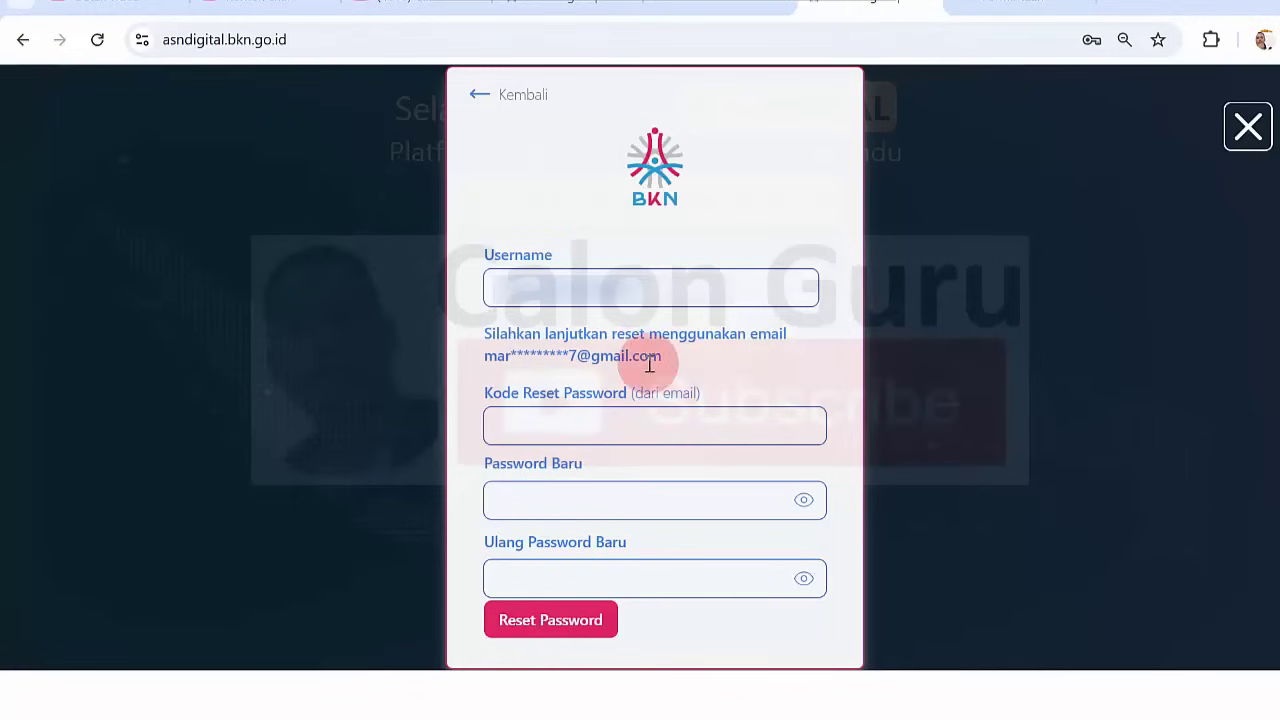
Step: Paste the emailed reset code into the password reset form and enter the new password in both password fields
click(606, 416)
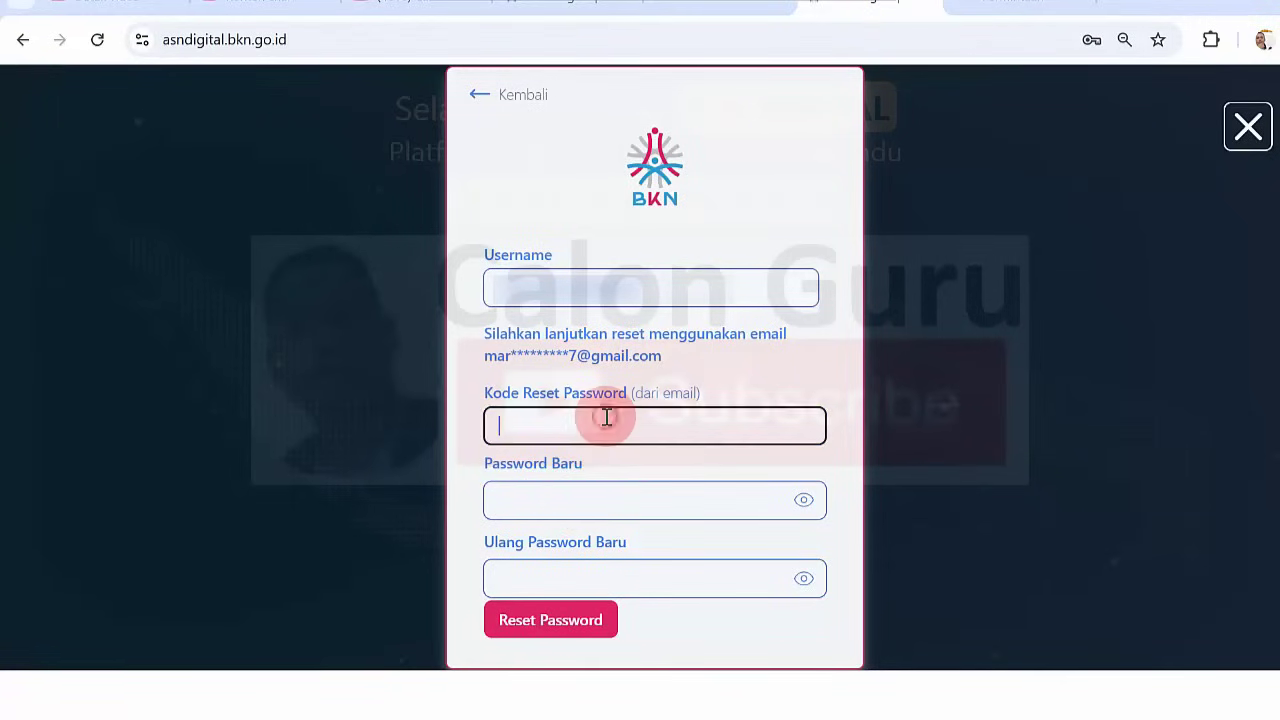
key(ctrl+v)
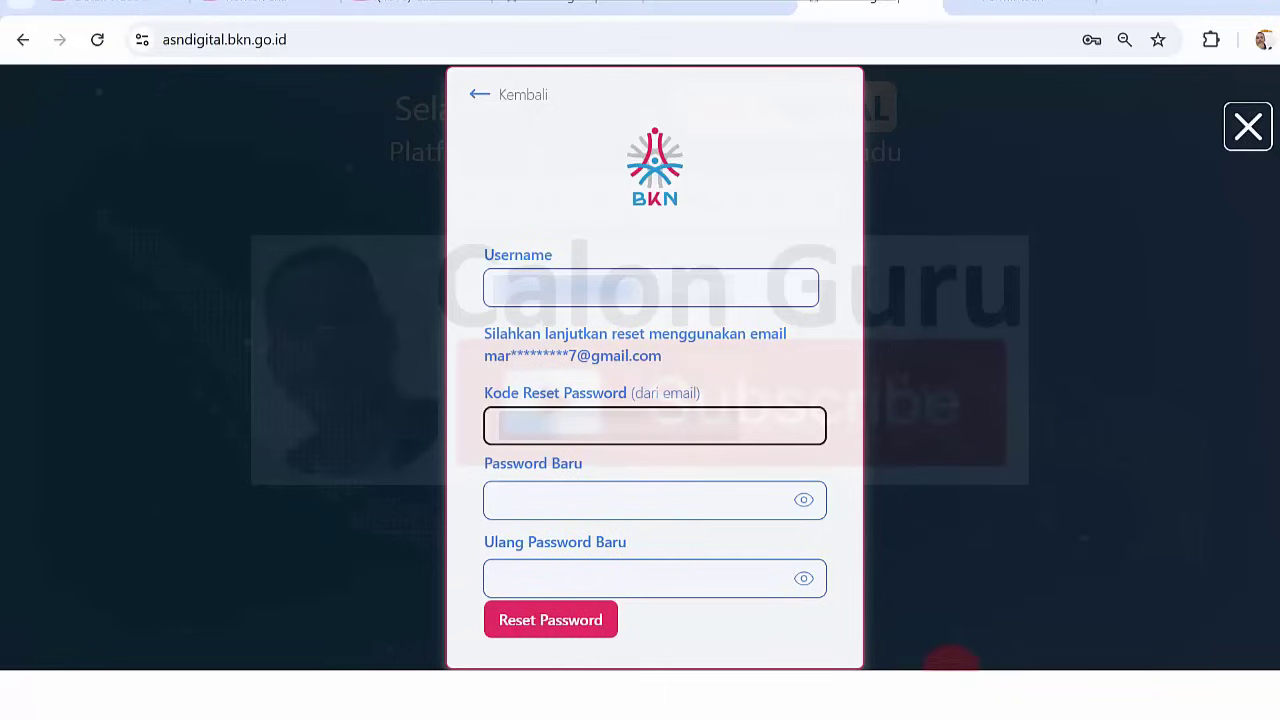
click(581, 496)
key(ctrl+v)
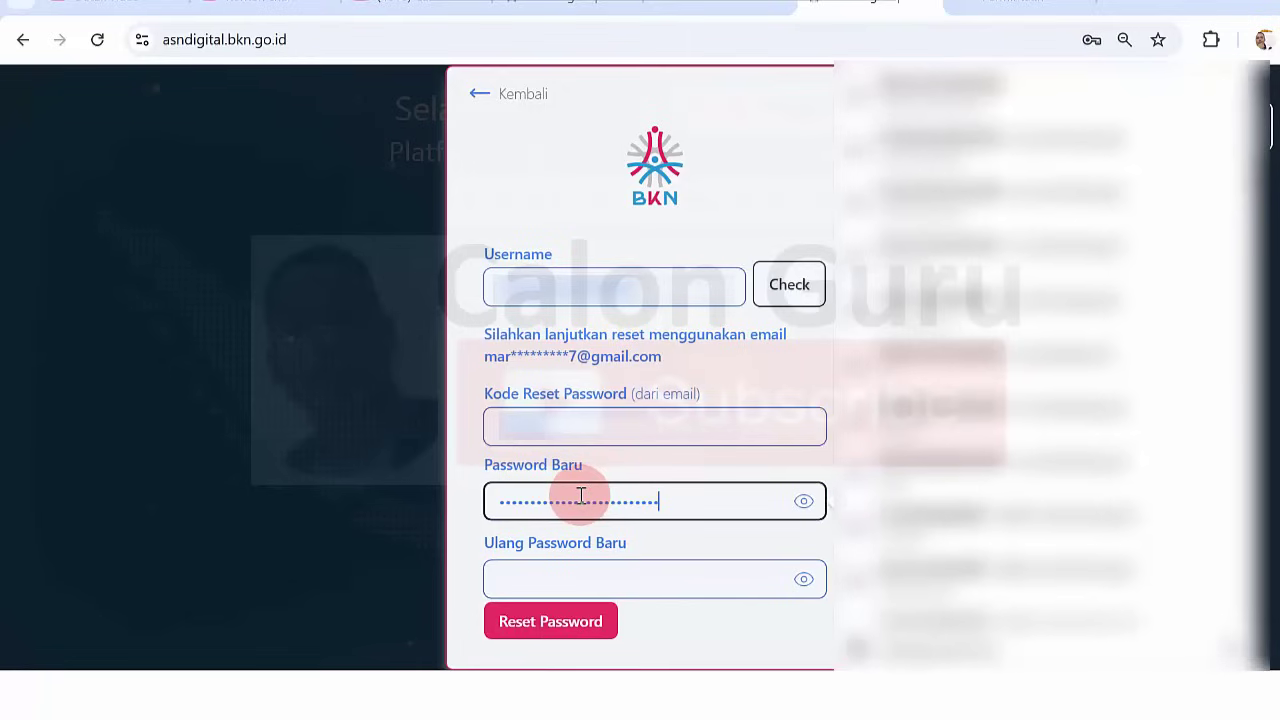
click(443, 486)
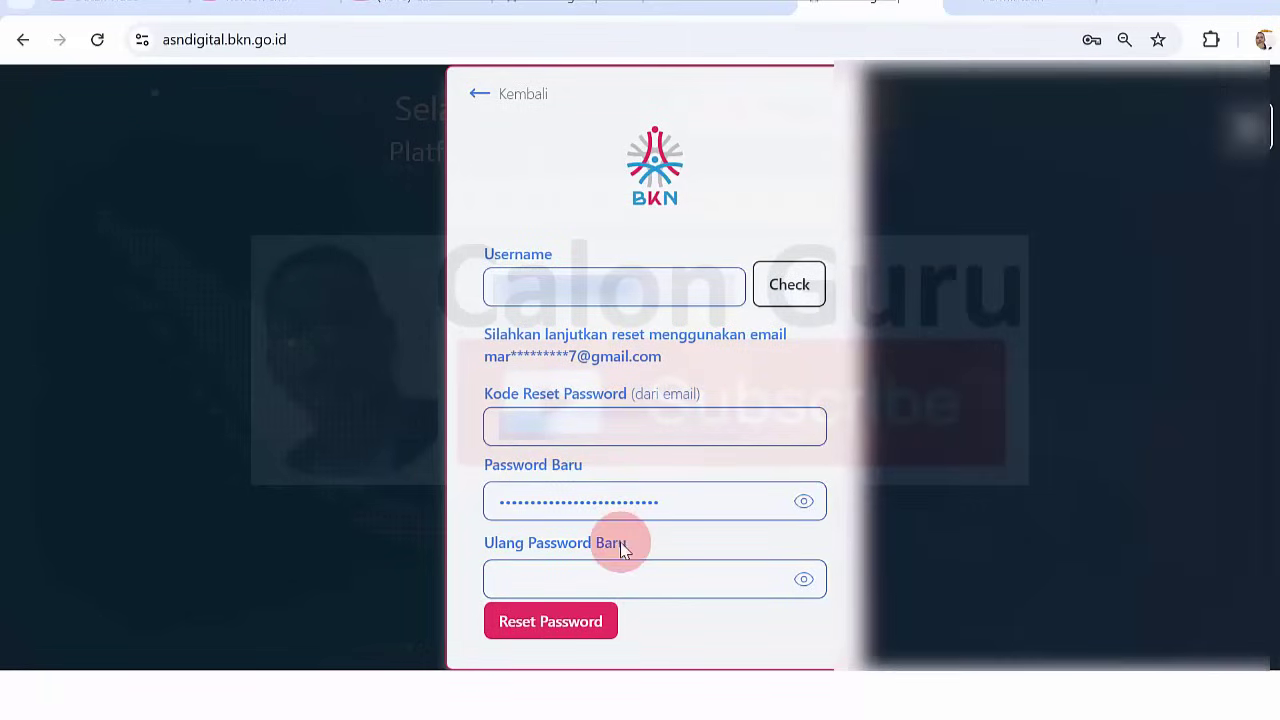
click(564, 578)
key(ctrl+v)
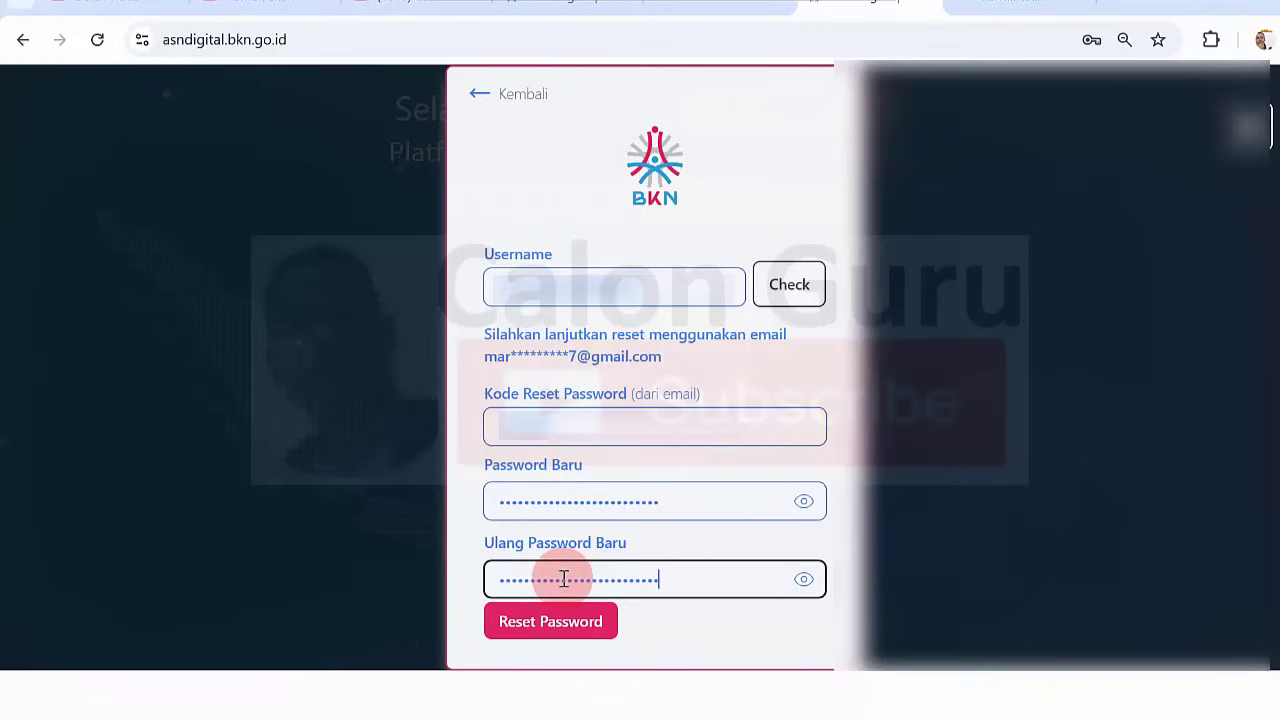
click(449, 494)
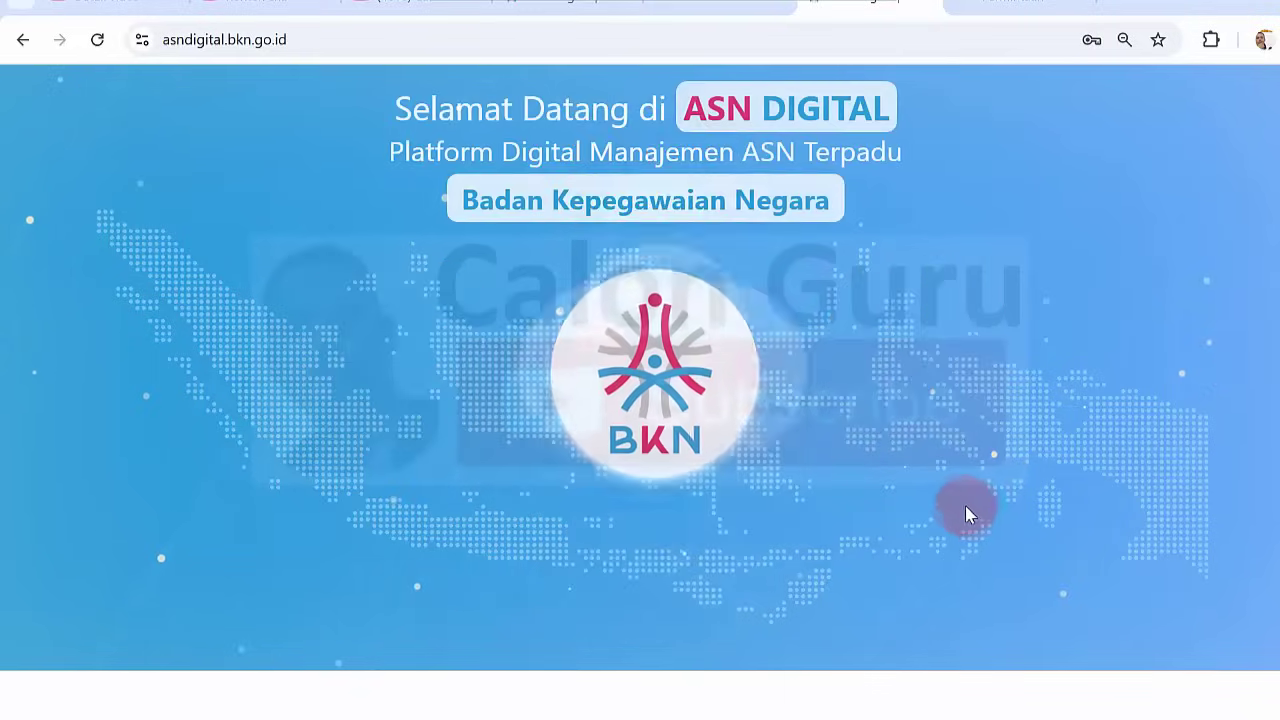
Step: Open the SSO ASN login page from the ASN Digital portal and submit the prefilled username and password
mouse_move(660, 400)
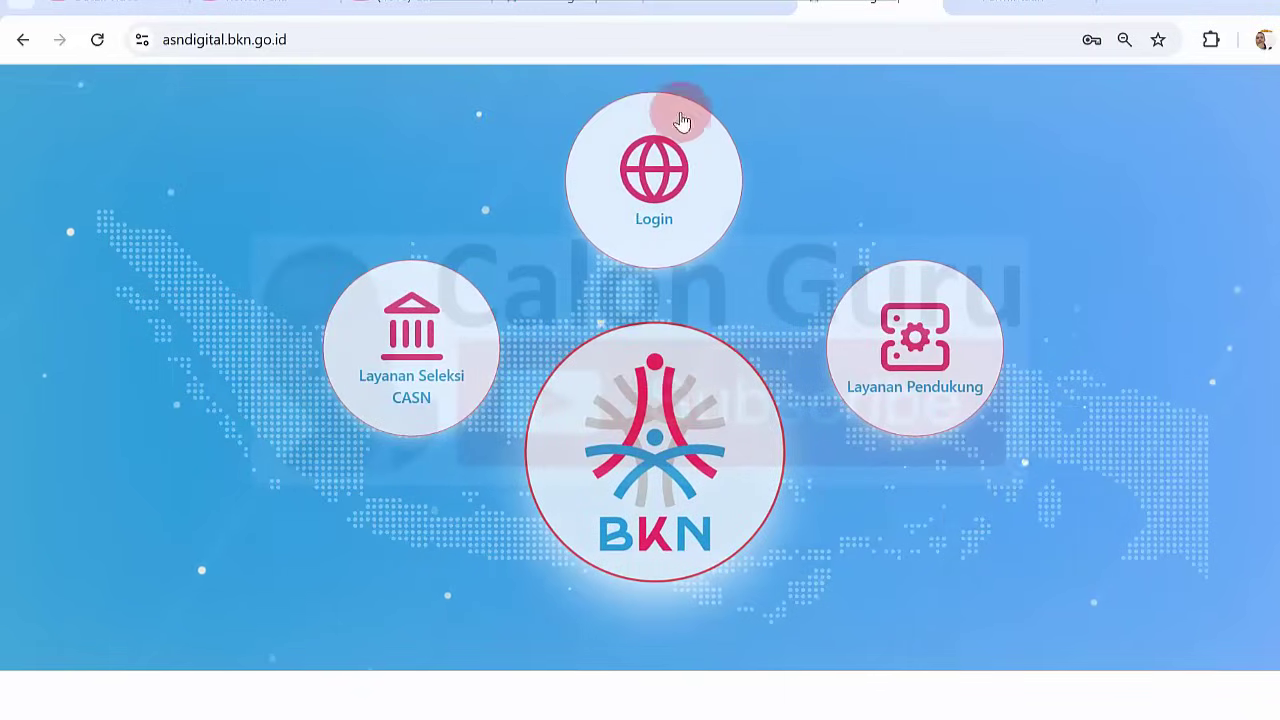
click(670, 176)
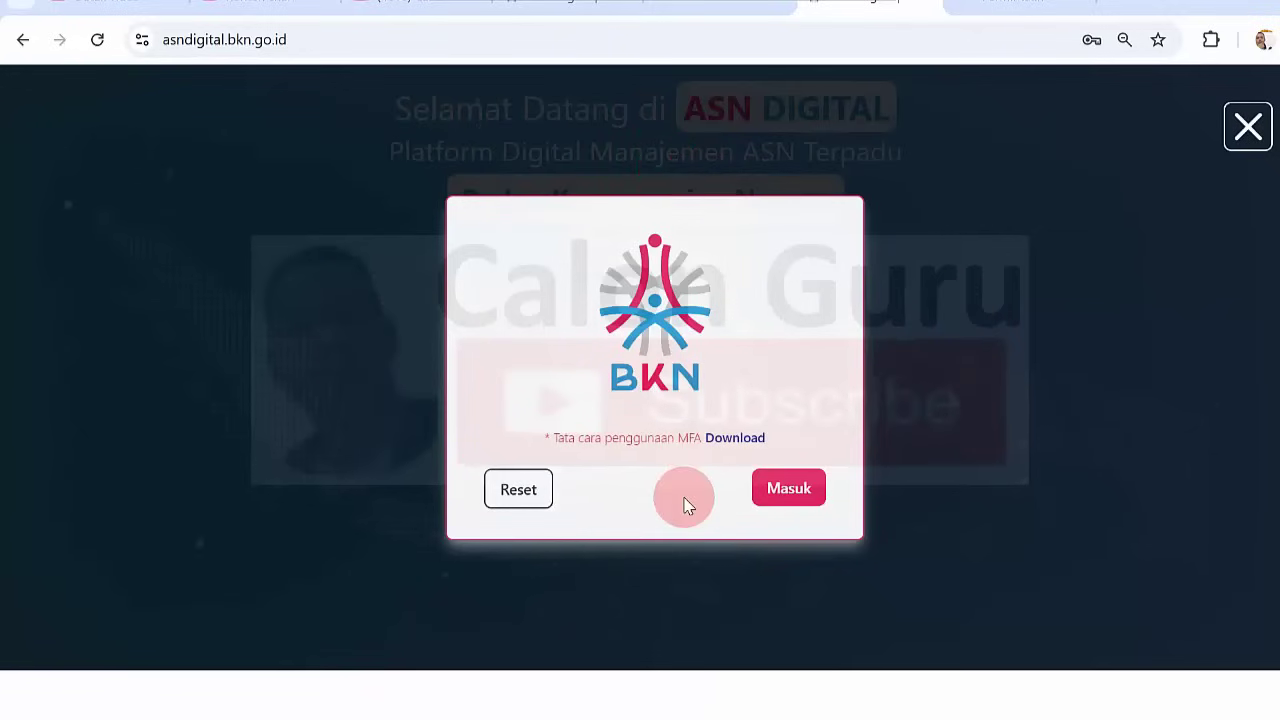
click(799, 494)
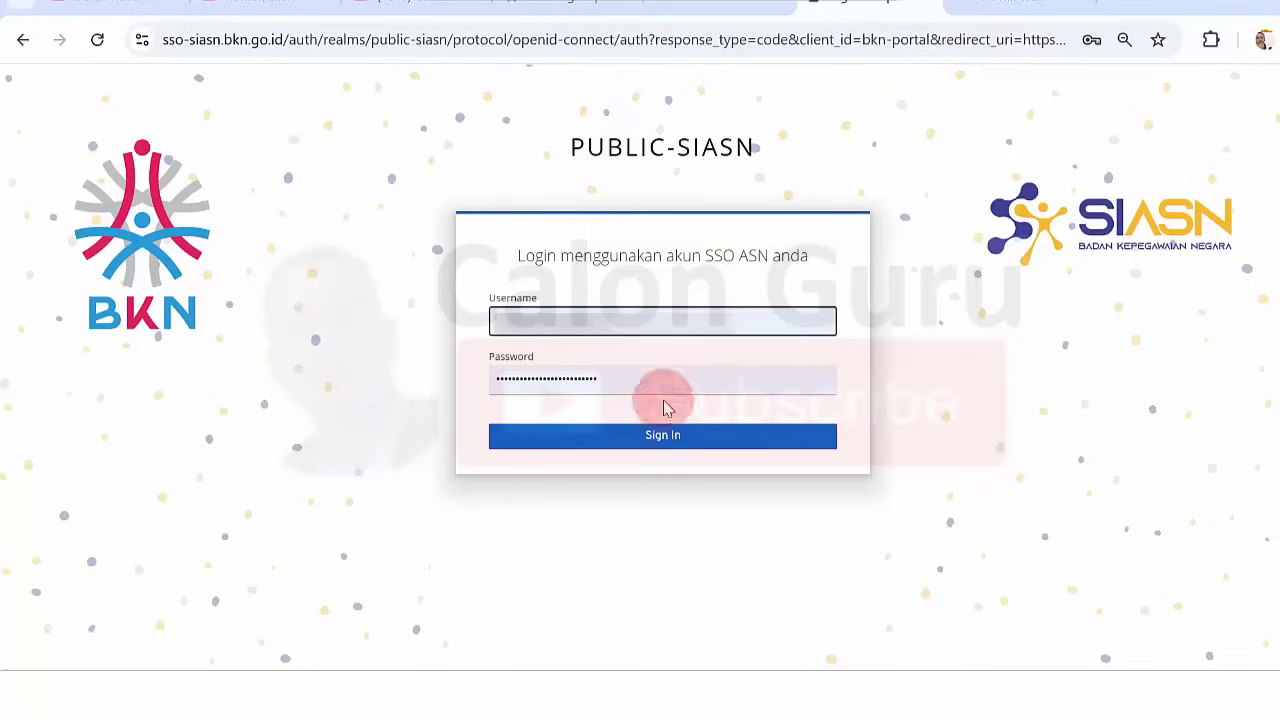
click(651, 440)
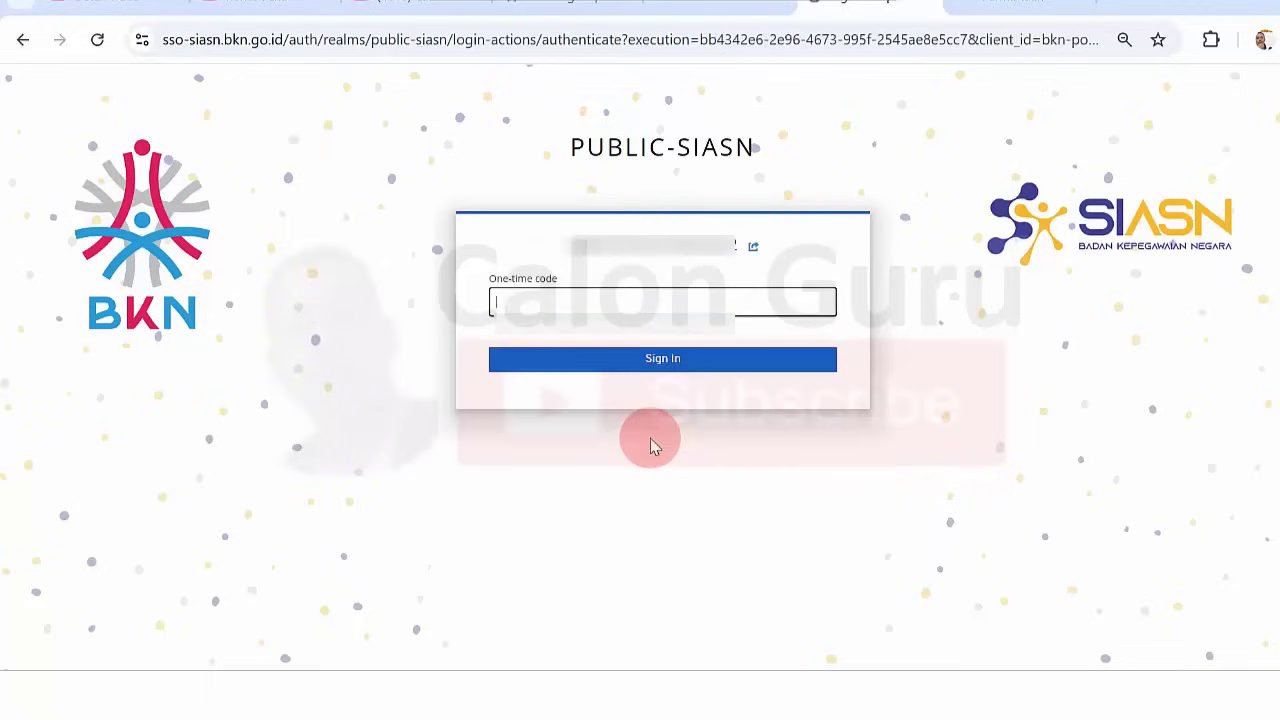